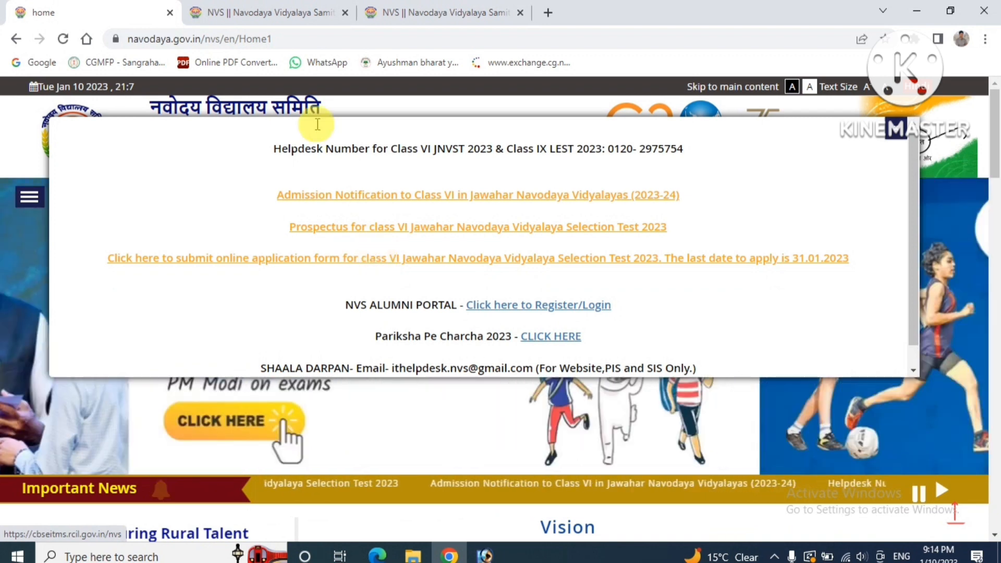
Open the Class VI online application portal from the navodaya.gov.in popup link
click(276, 12)
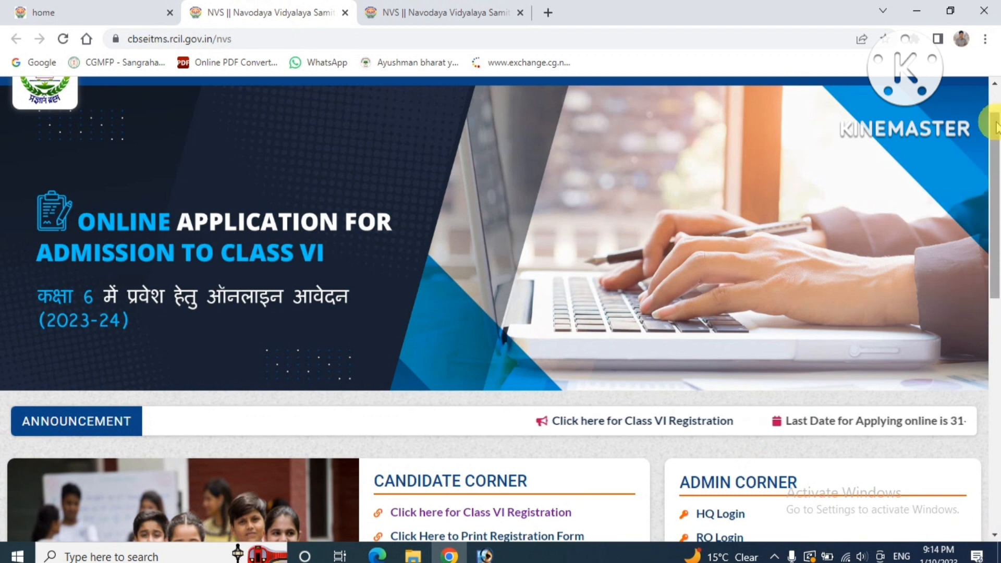
Go to Candidate Corner and open the Class VI Registration page in its new tab
scroll(995, 104, up, 2)
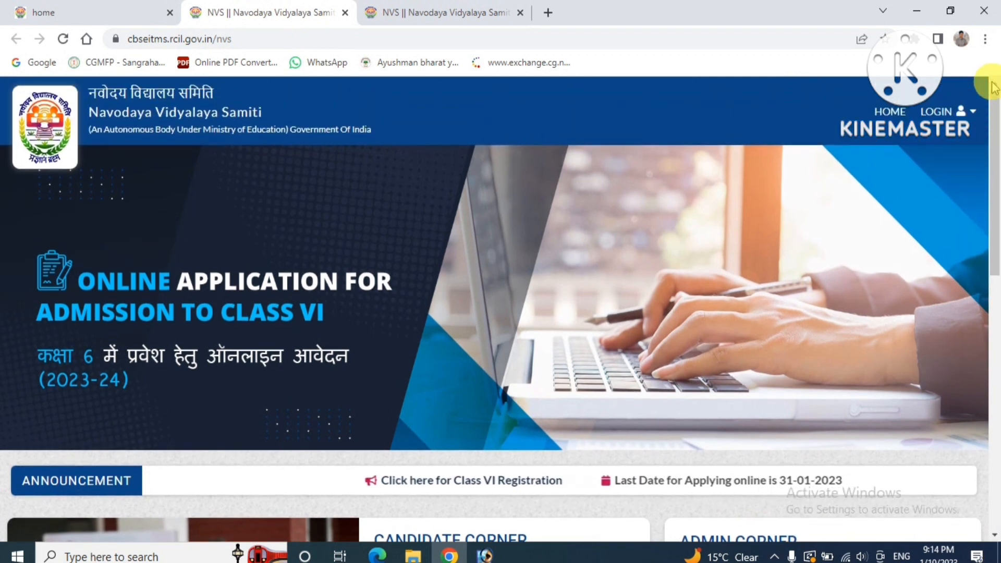
click(938, 111)
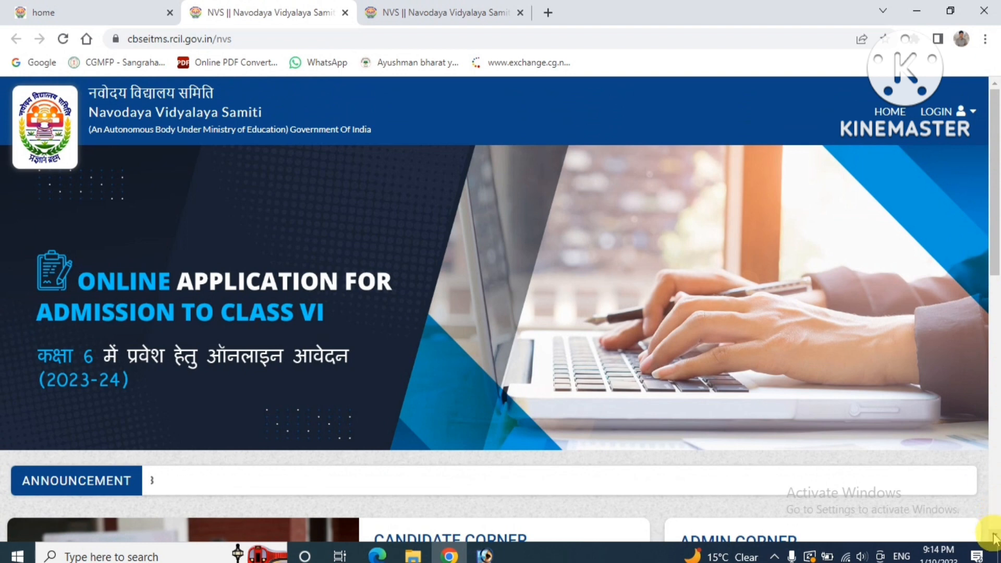
scroll(995, 538, down, 5)
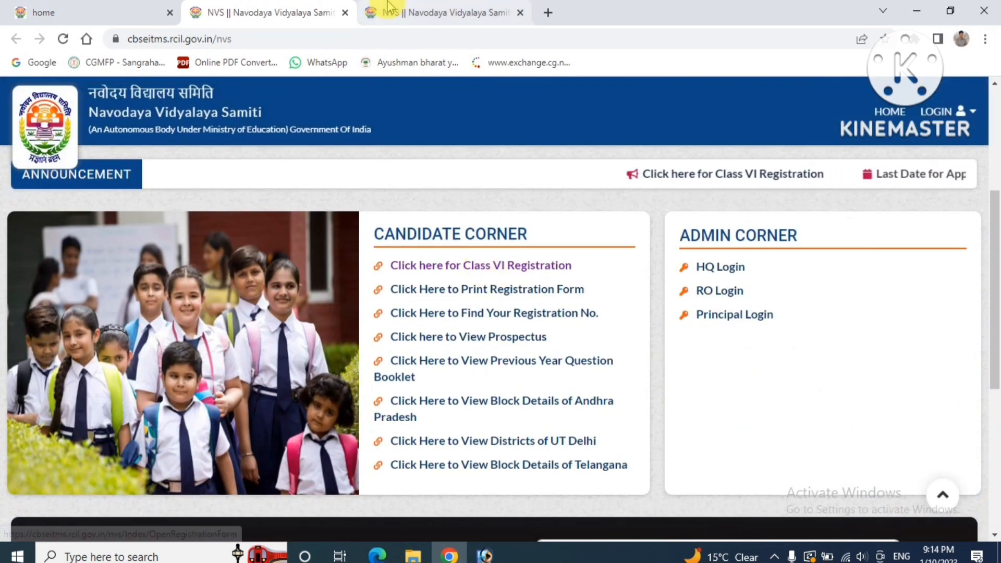
click(396, 11)
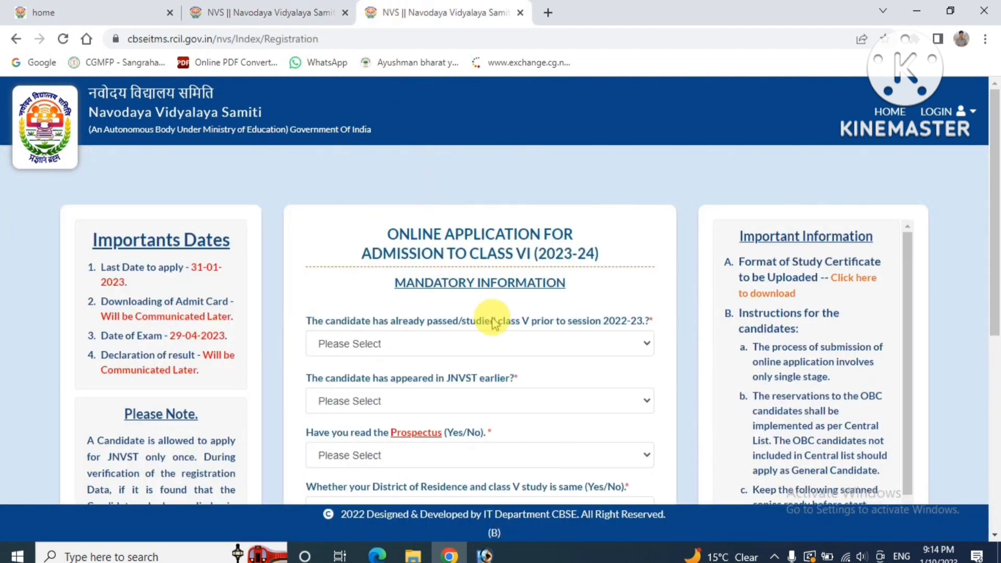
Answer No to studying class V before 2022-23 and to appearing in JNVST earlier
drag(389, 234, 598, 254)
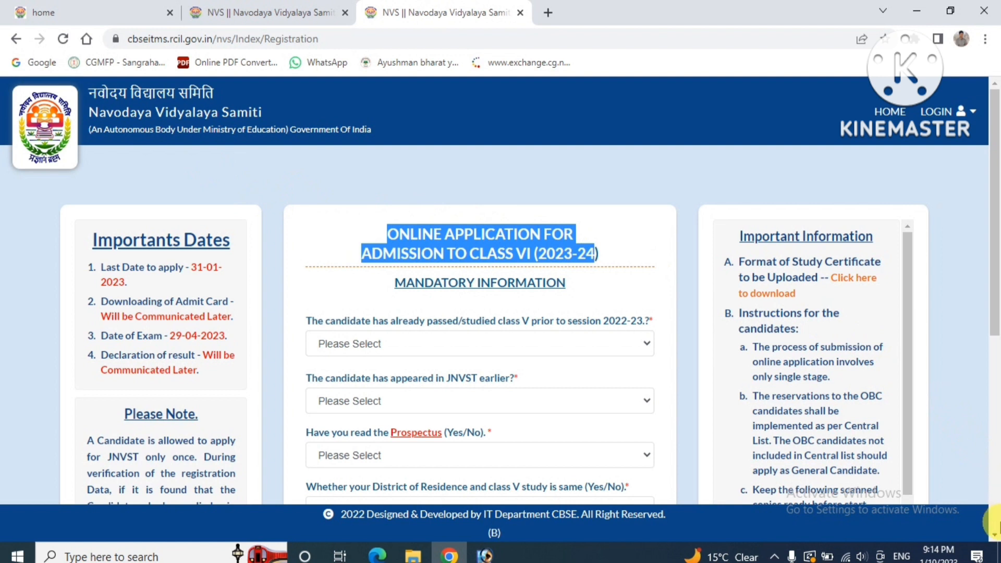
scroll(994, 532, down, 2)
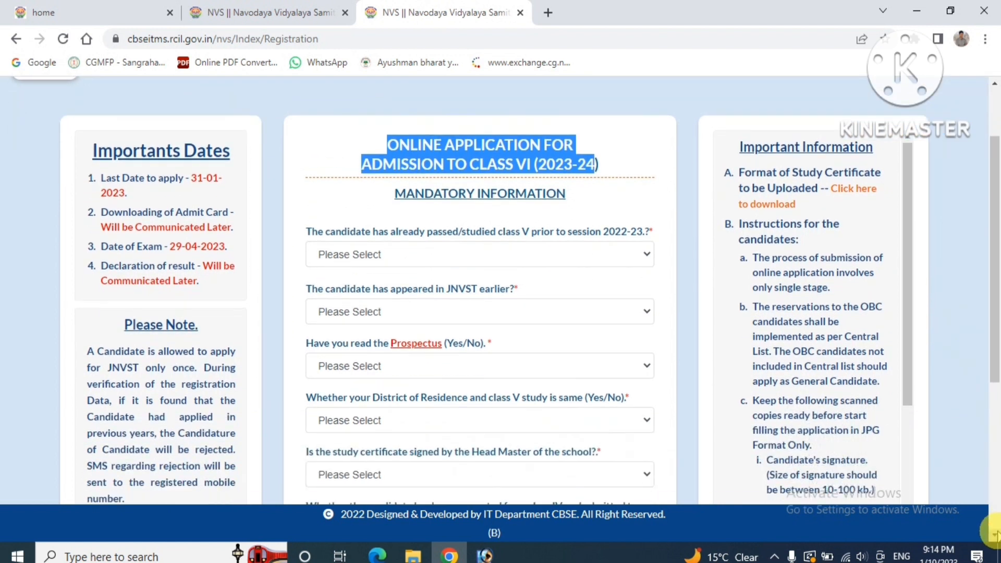
click(518, 261)
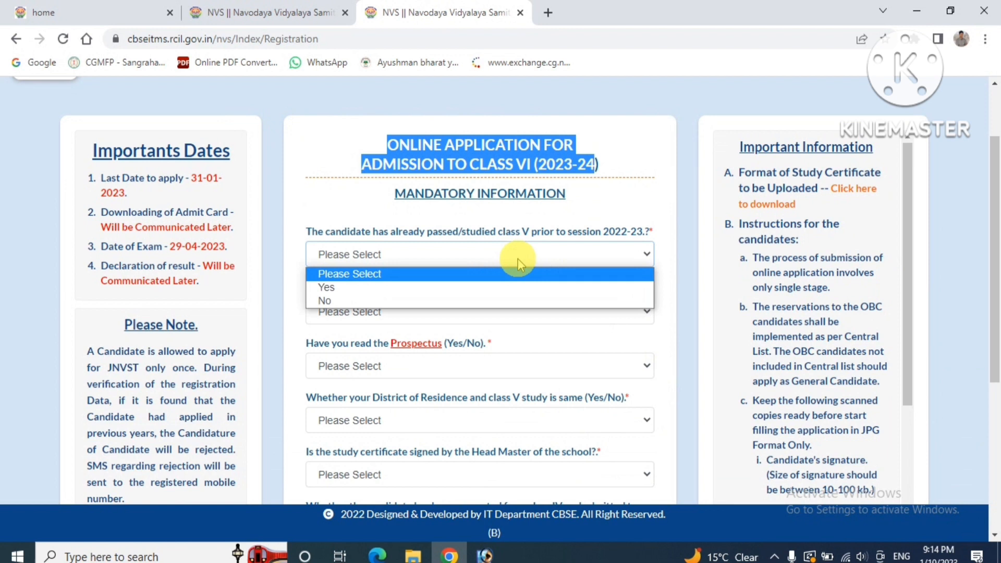
click(497, 301)
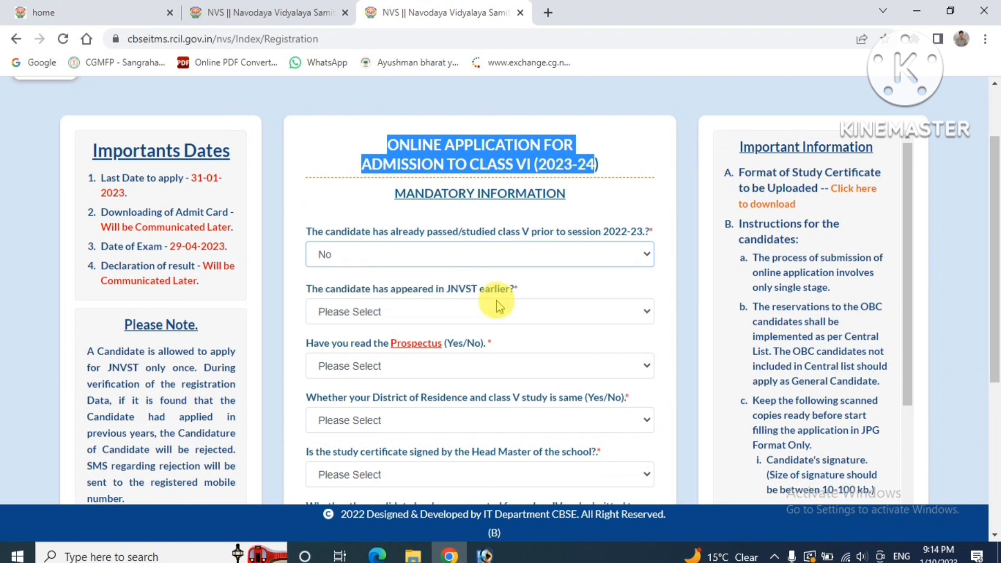
click(496, 310)
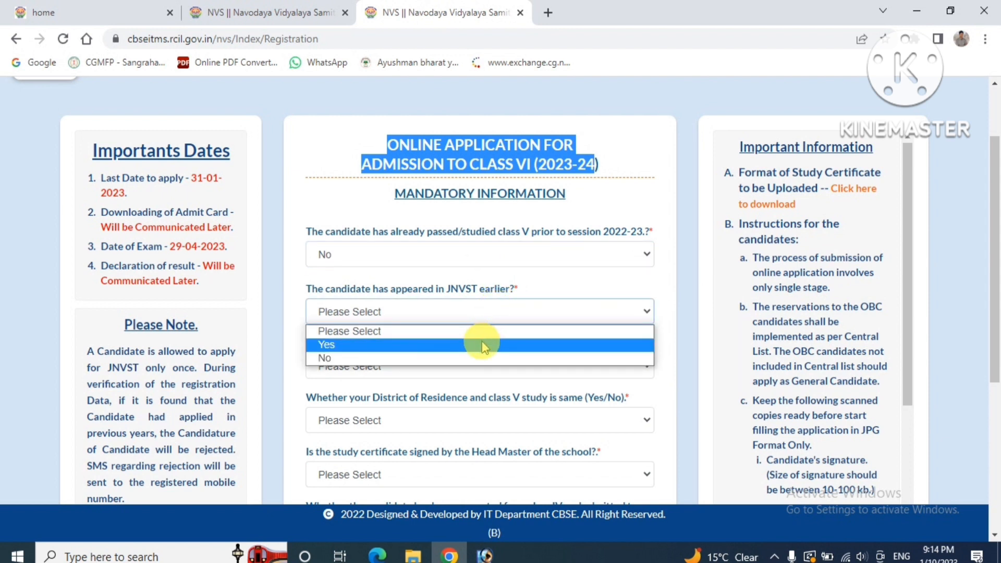
click(478, 357)
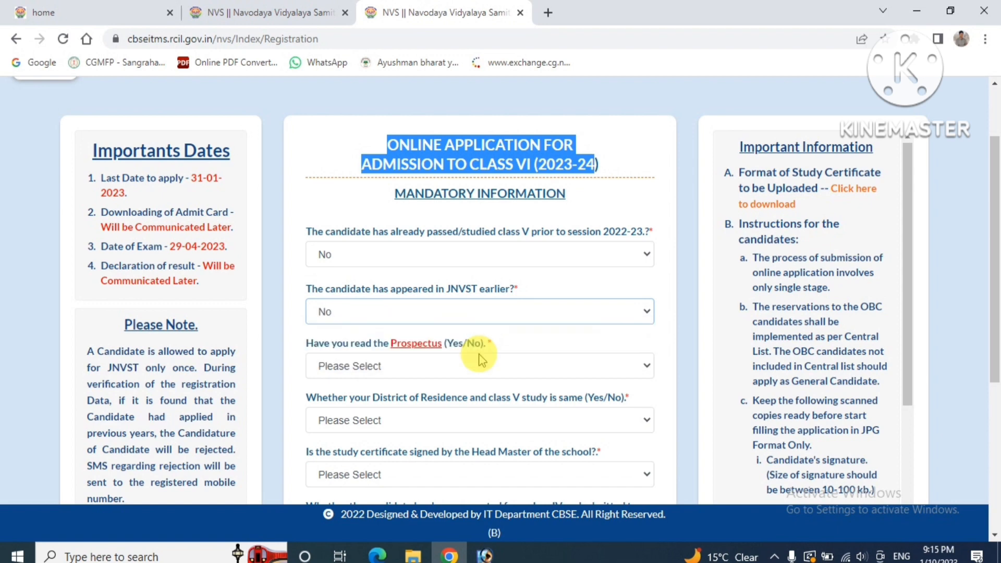
click(995, 535)
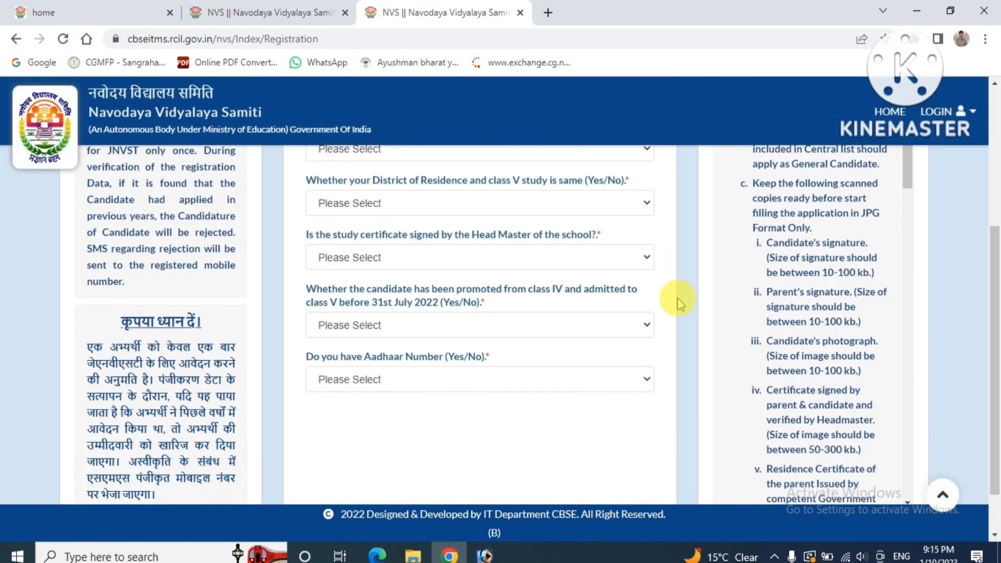
Answer Yes to the Prospectus, matching district and head-master certificate questions
click(526, 155)
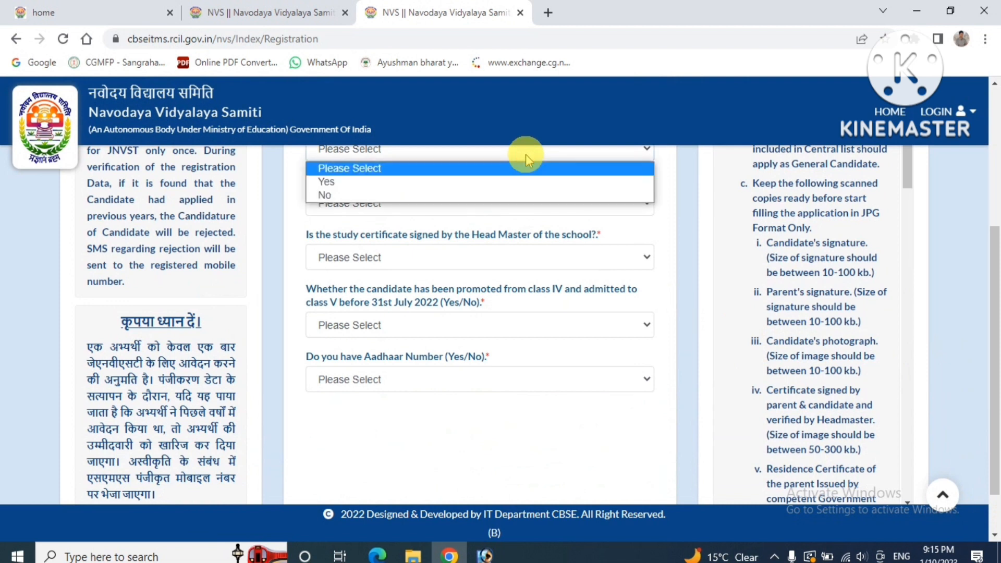
click(508, 183)
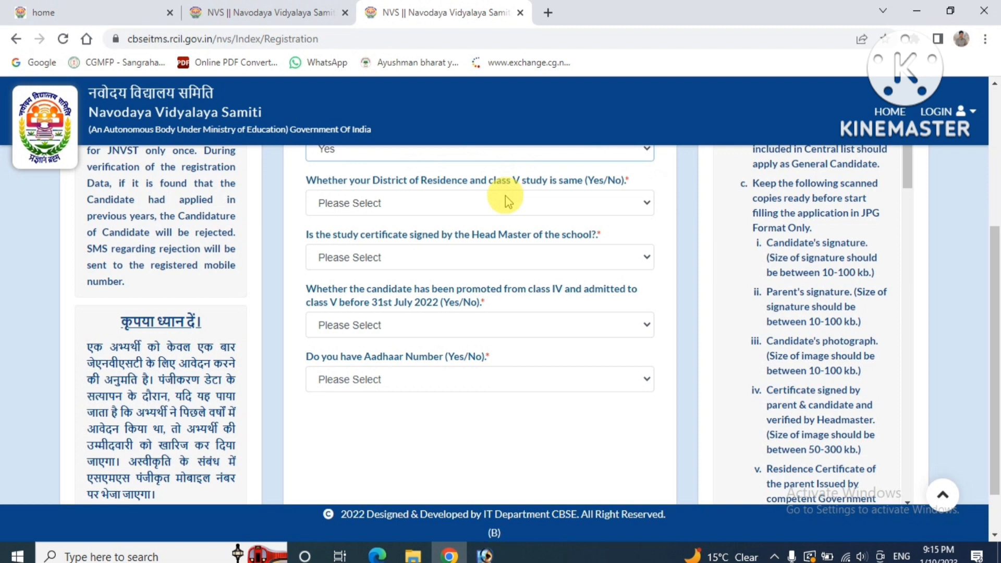
click(511, 203)
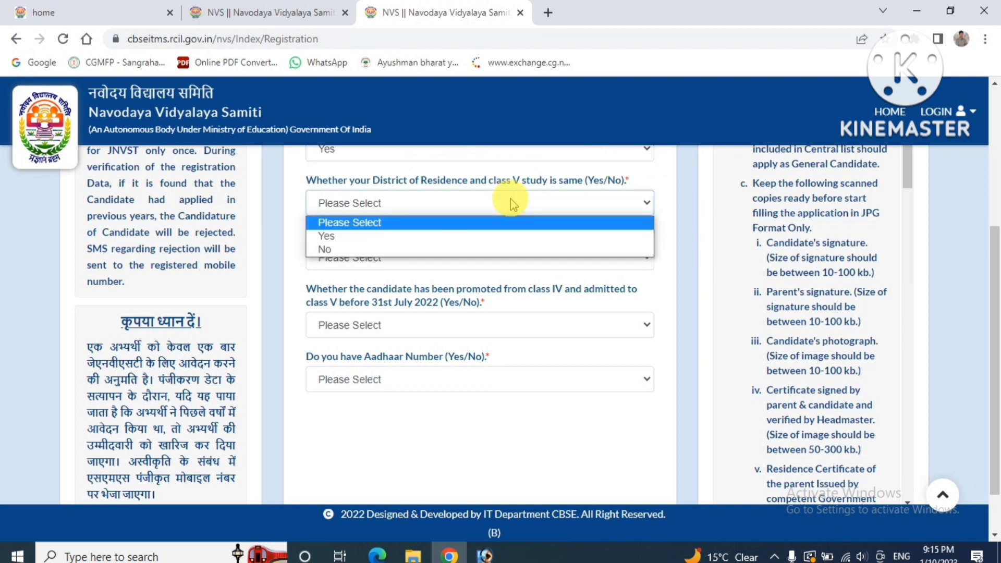
click(511, 202)
click(510, 203)
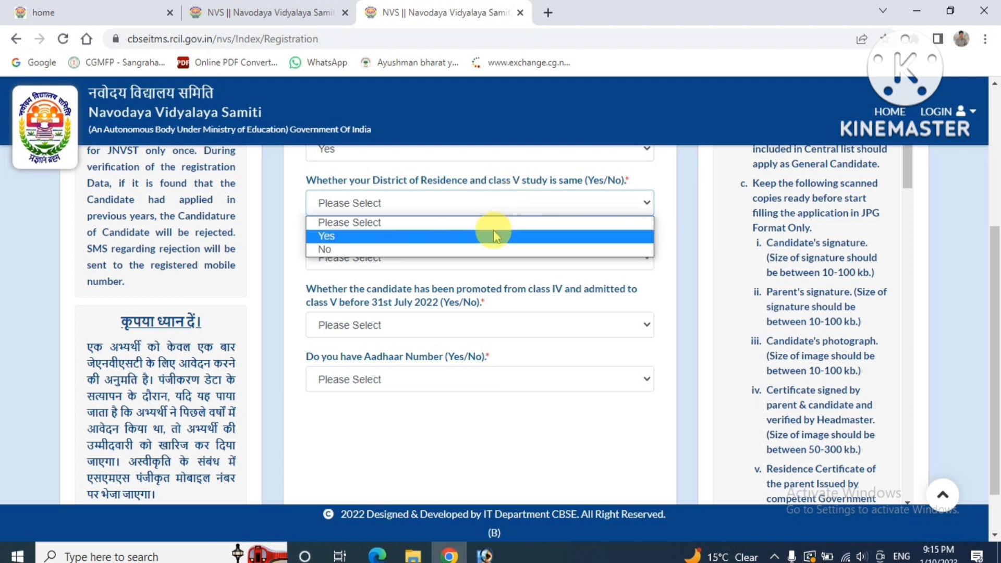
click(495, 229)
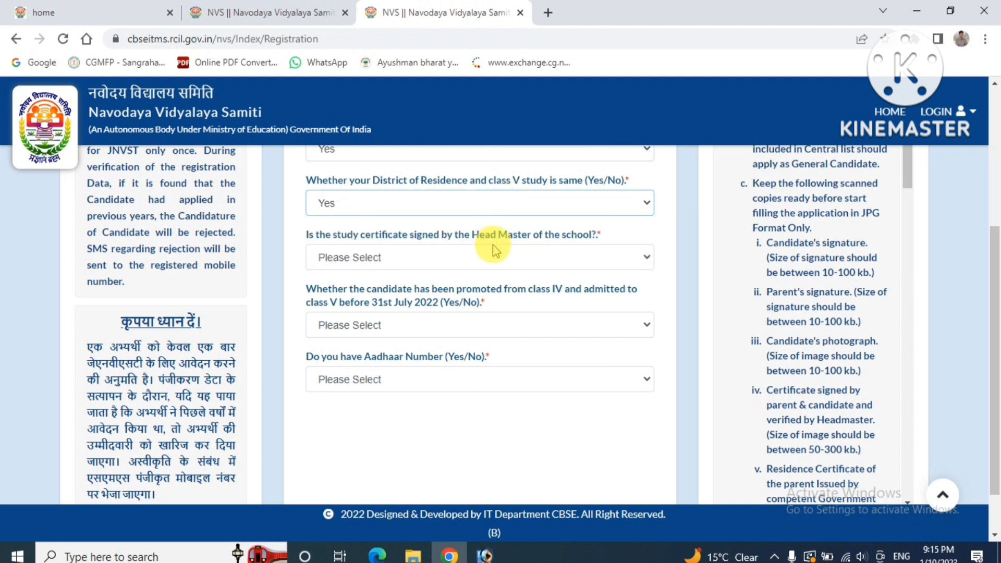
click(495, 250)
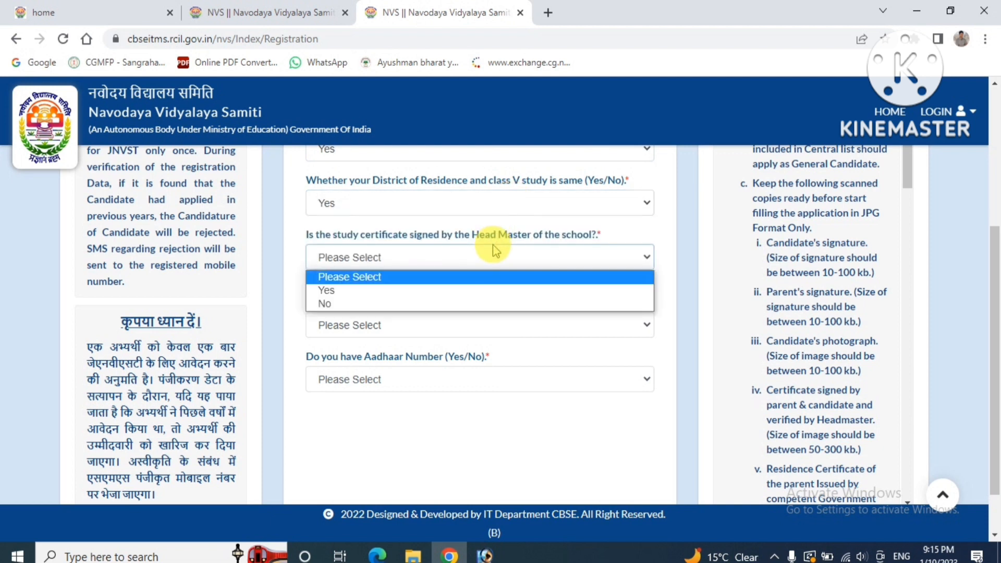
click(469, 290)
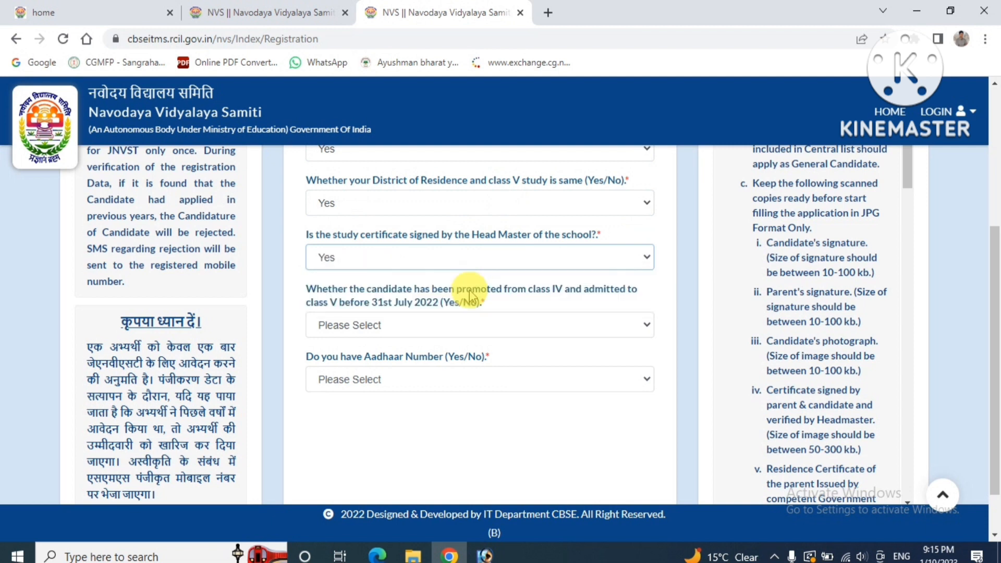
Answer Yes to promotion before 31st July 2022 and No to having Aadhaar
click(462, 327)
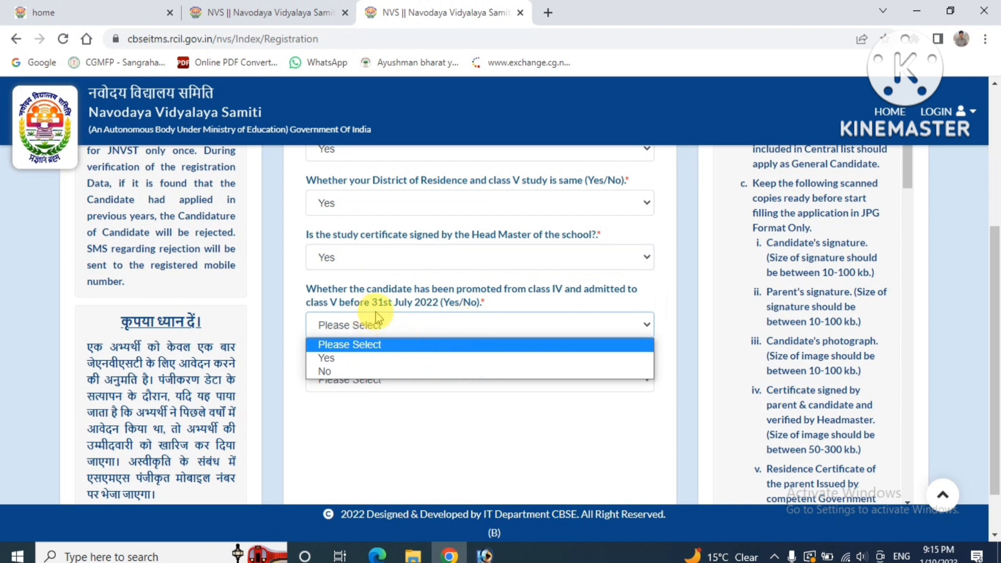
click(403, 360)
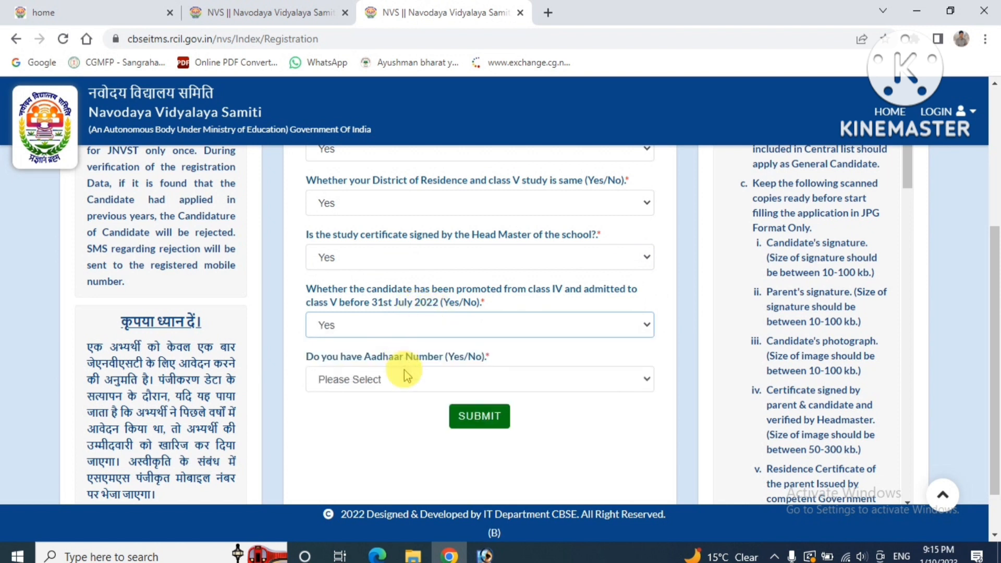
click(404, 371)
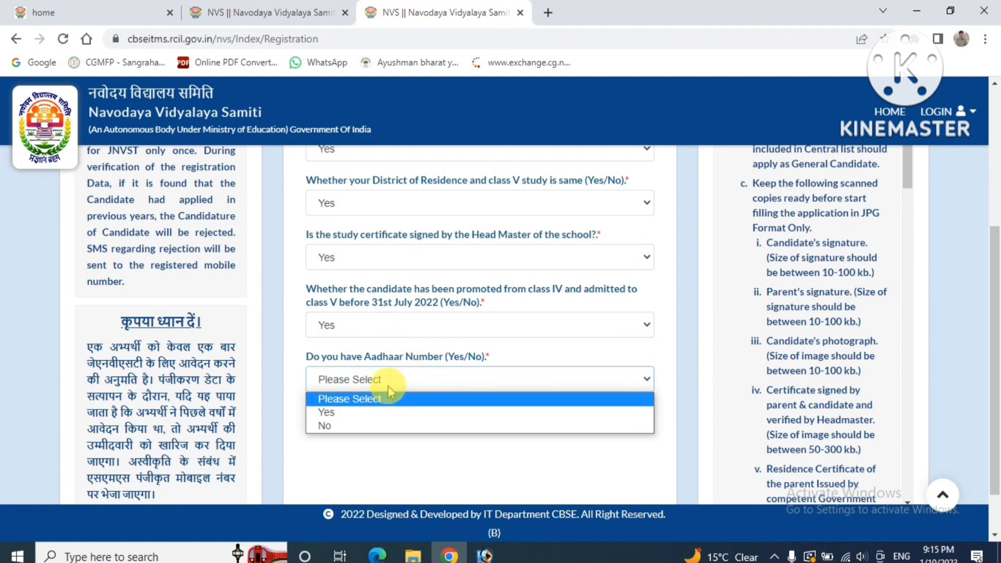
click(405, 413)
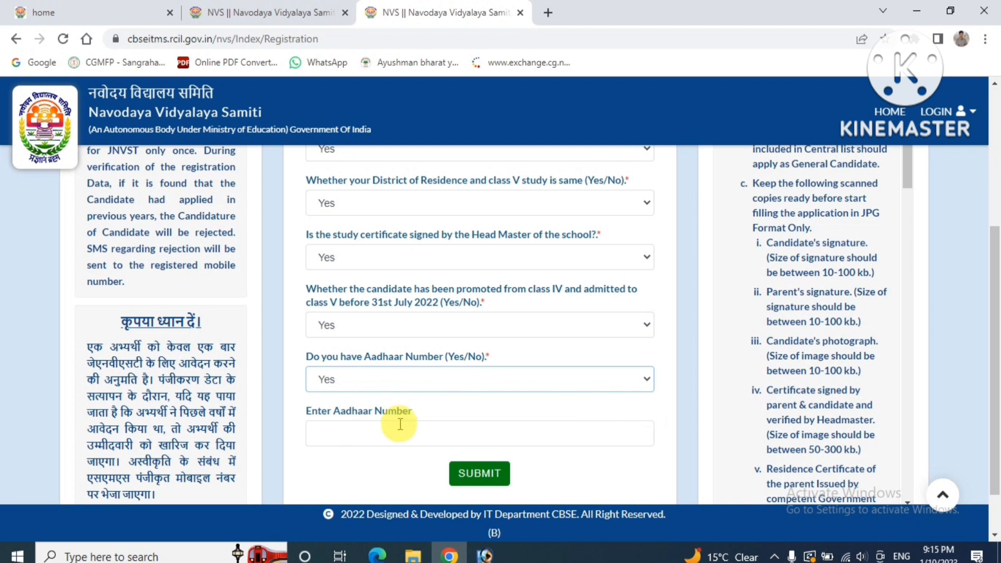
click(399, 430)
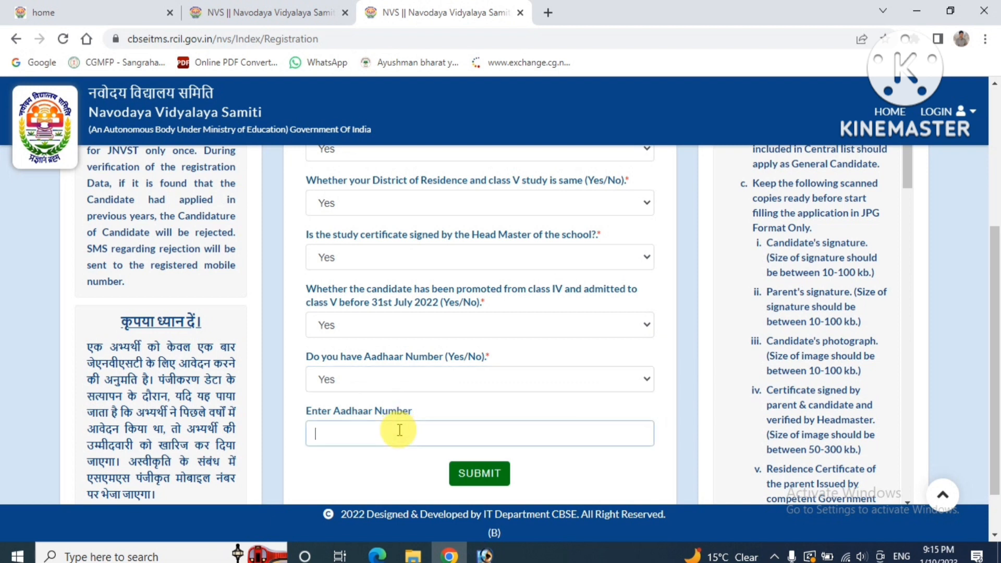
click(401, 383)
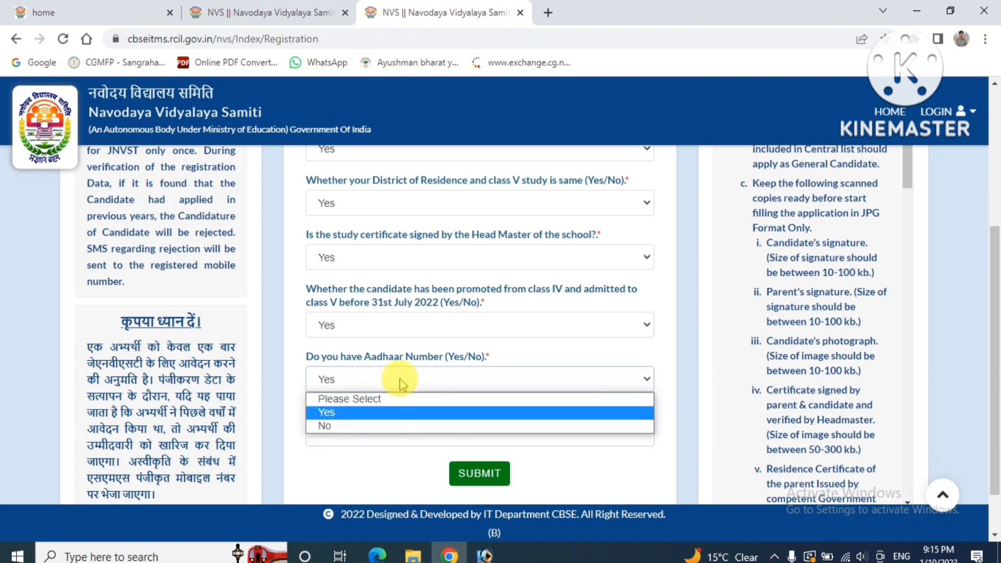
click(388, 426)
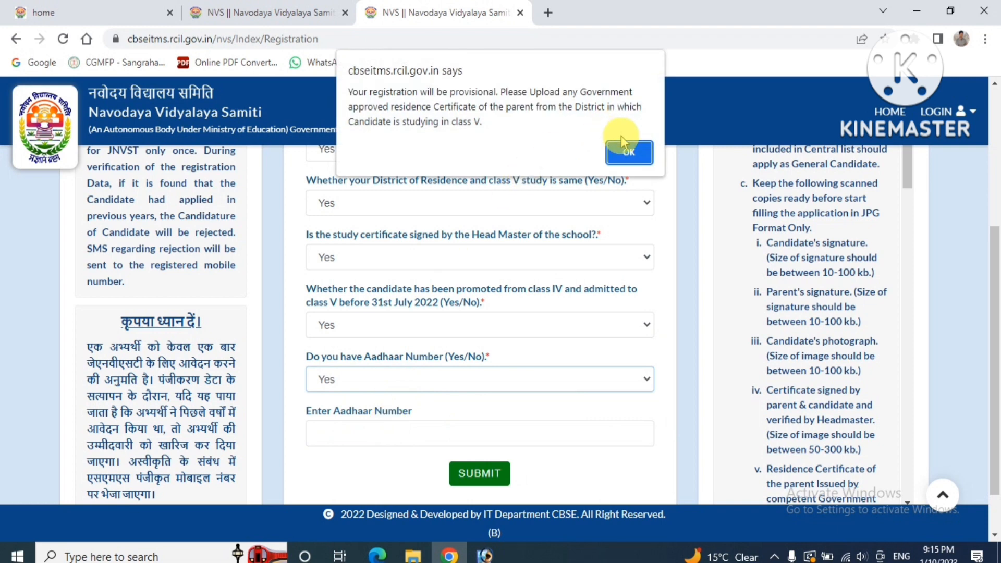
Dismiss the provisional notice, answer Yes to Aadhaar, and submit the candidate's Aadhaar number
click(628, 152)
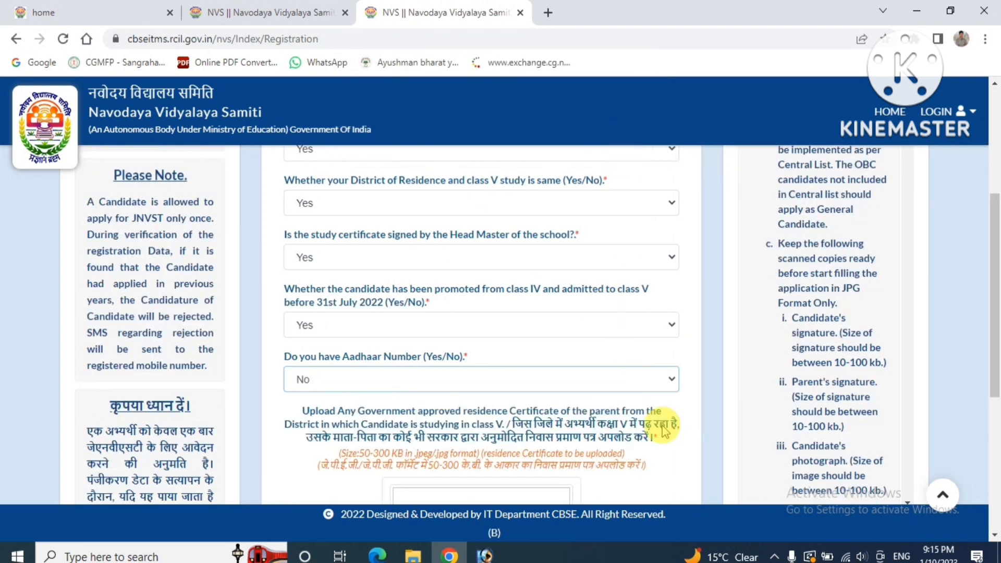
click(994, 535)
click(993, 535)
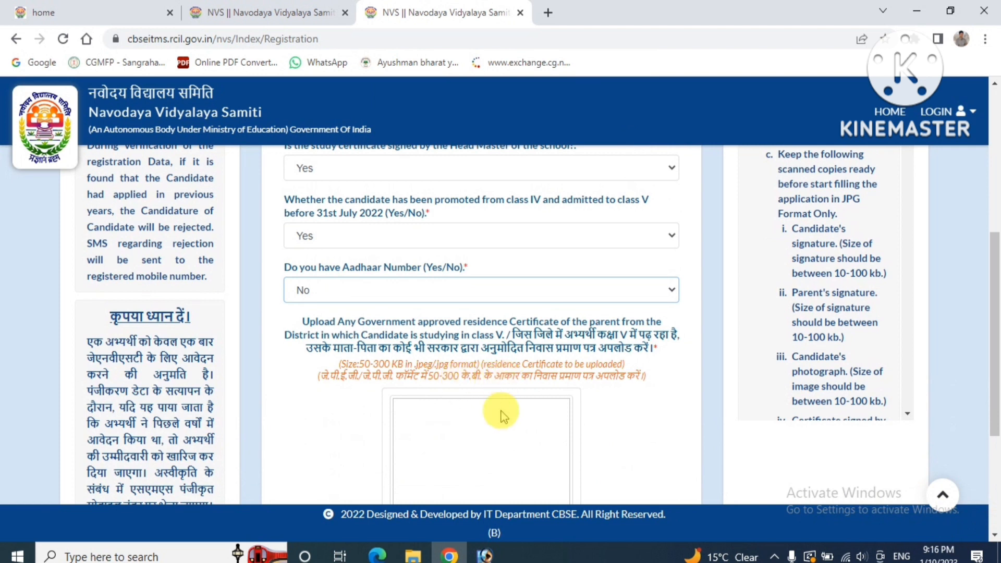
click(405, 286)
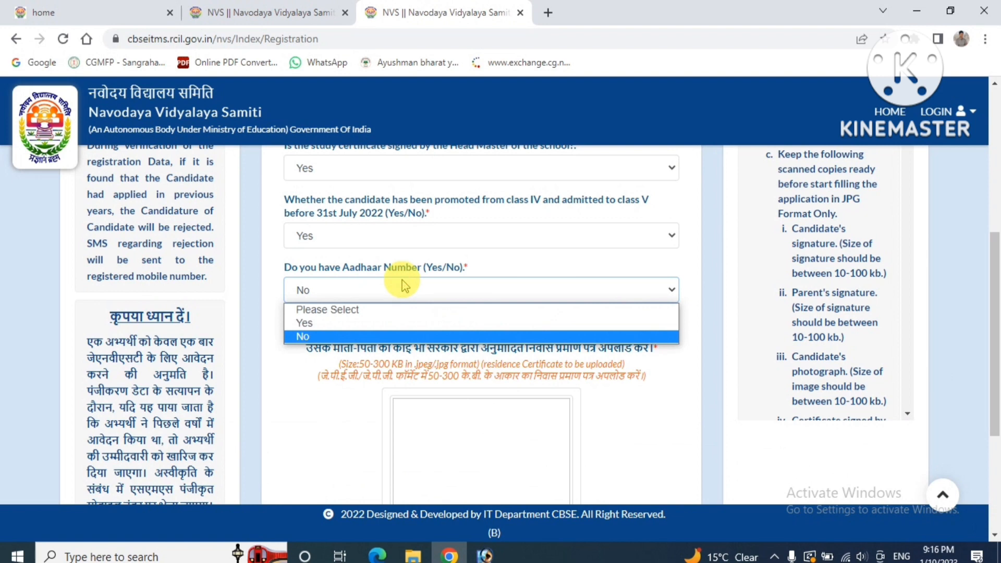
click(389, 323)
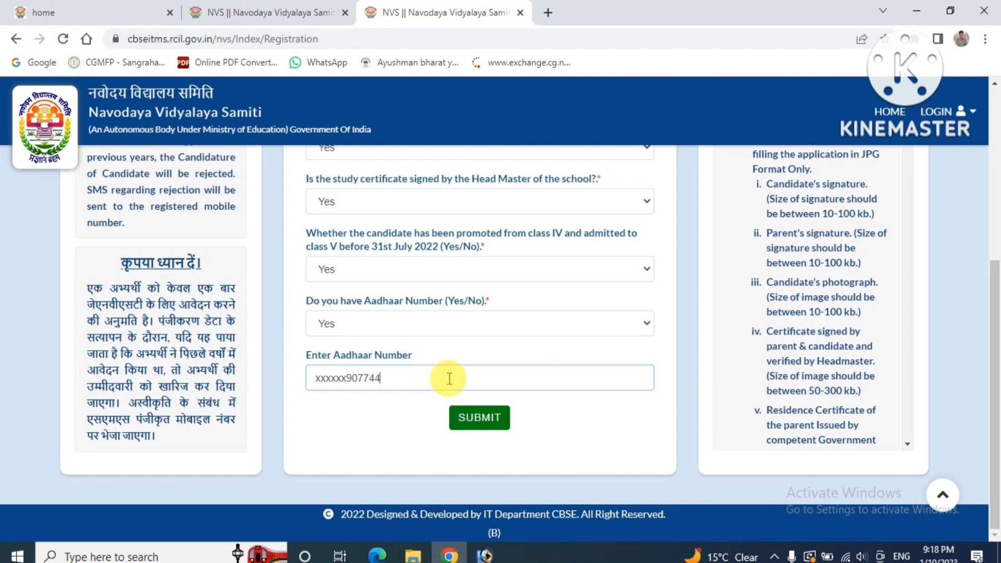
click(486, 421)
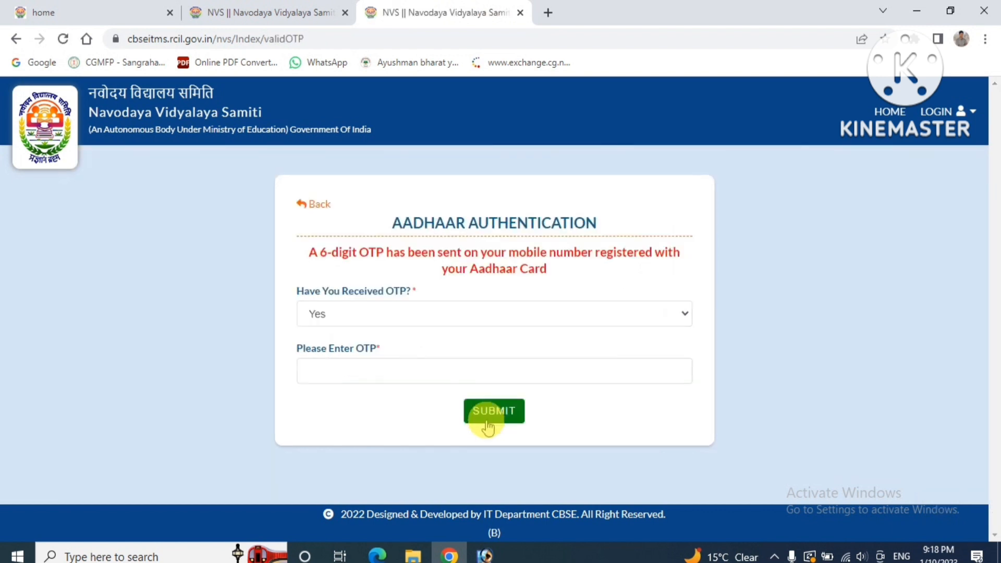
Answer No to receiving the OTP and continue past authentication
click(437, 315)
click(427, 347)
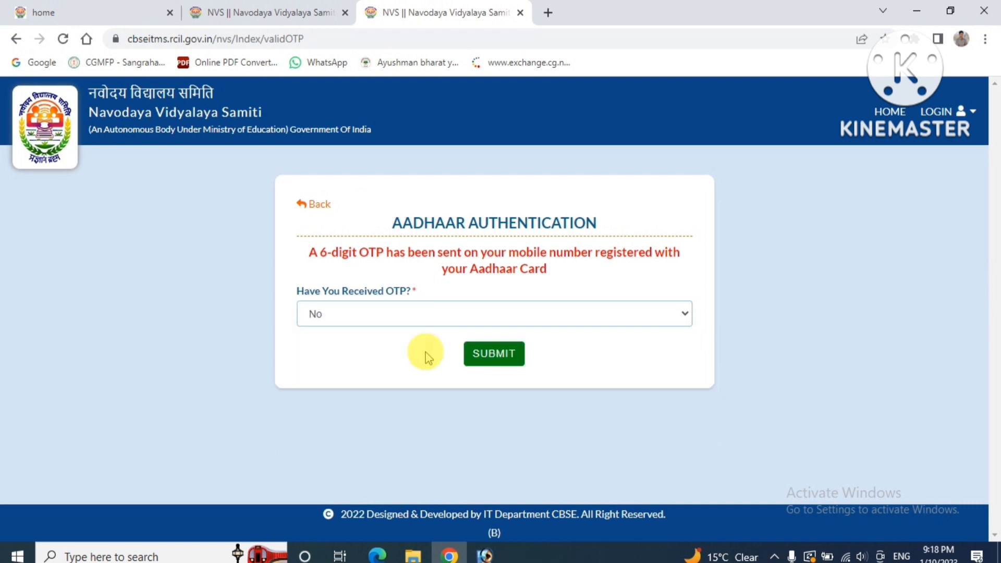
click(494, 354)
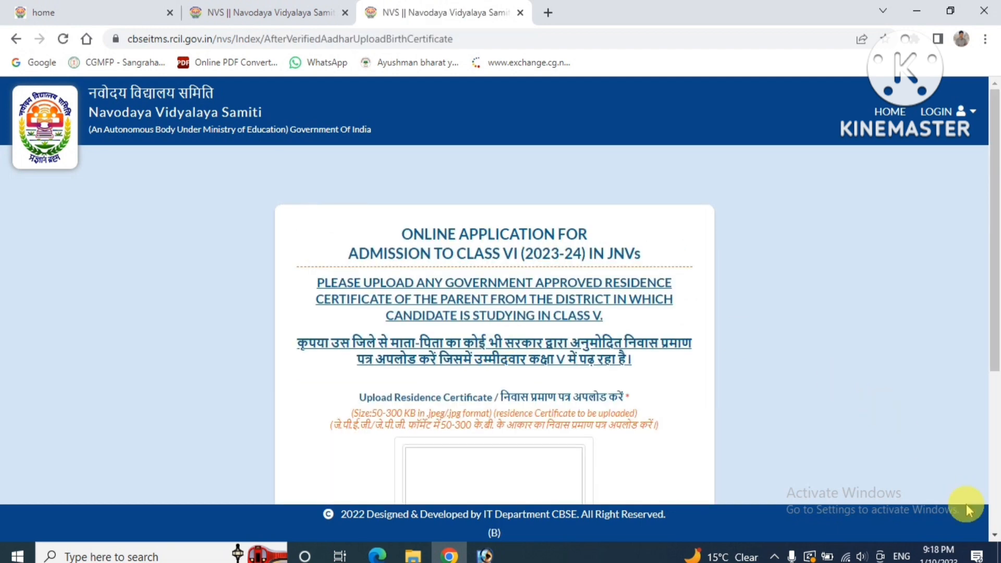
Upload adhar card.jpg as the residence certificate and submit it
click(995, 536)
click(995, 536)
click(995, 536)
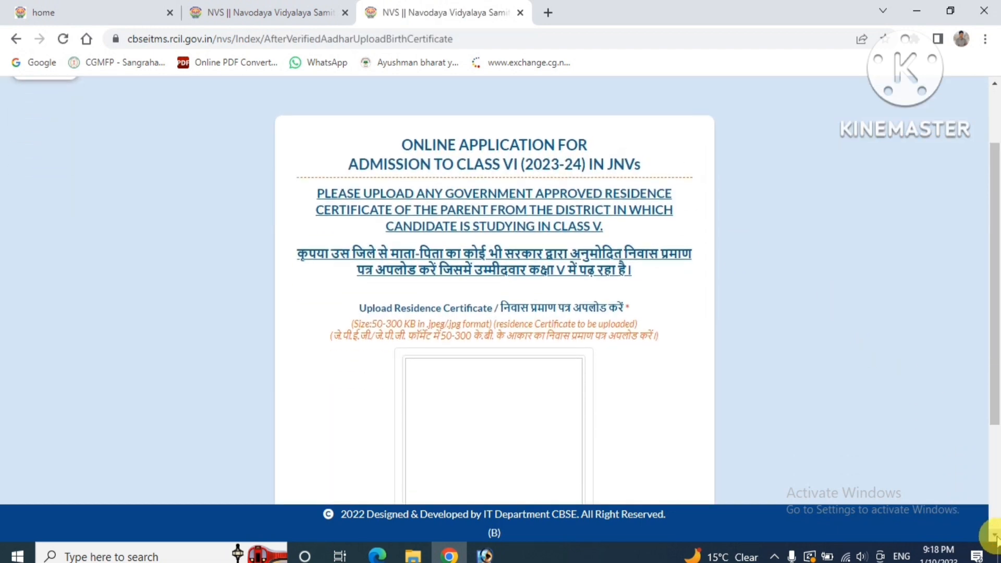
click(995, 535)
click(995, 536)
click(995, 536)
click(995, 536)
click(995, 536)
click(995, 536)
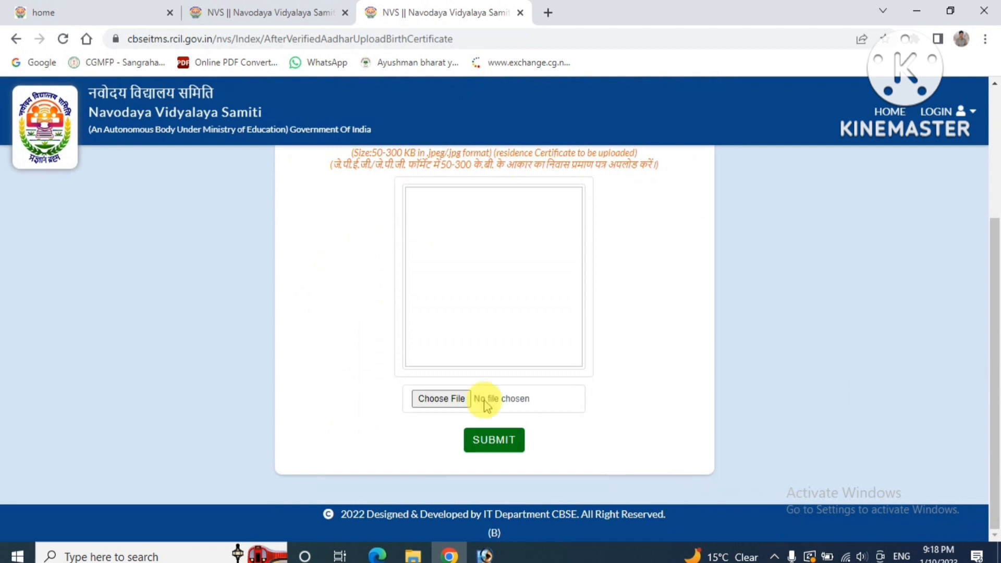
click(440, 399)
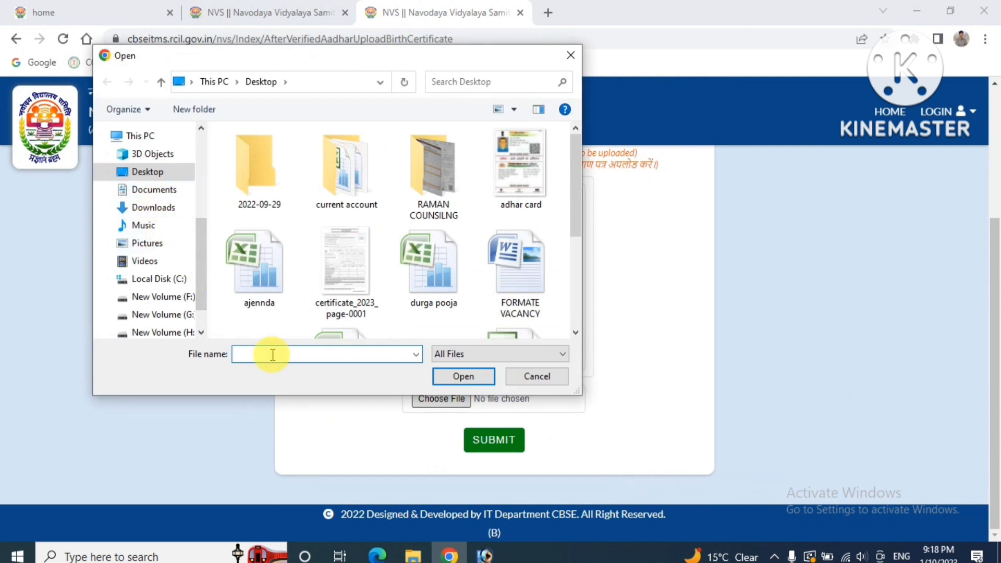
text(ad)
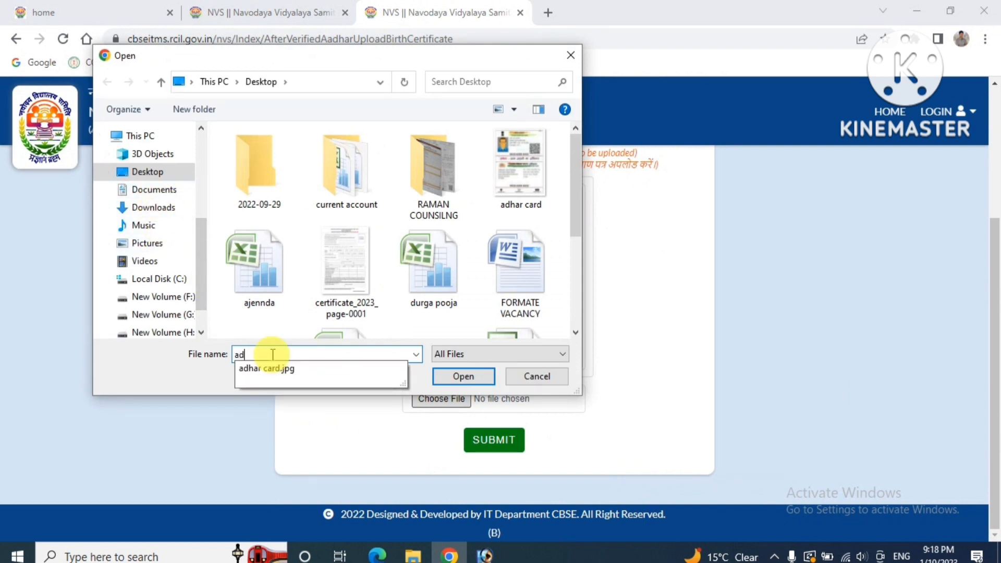
key(Down)
key(Return)
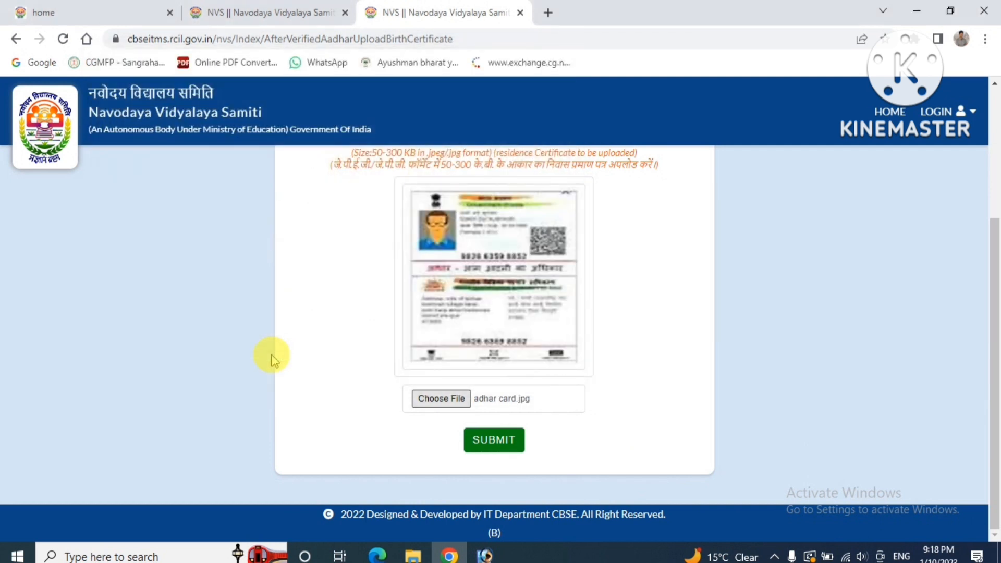
click(483, 443)
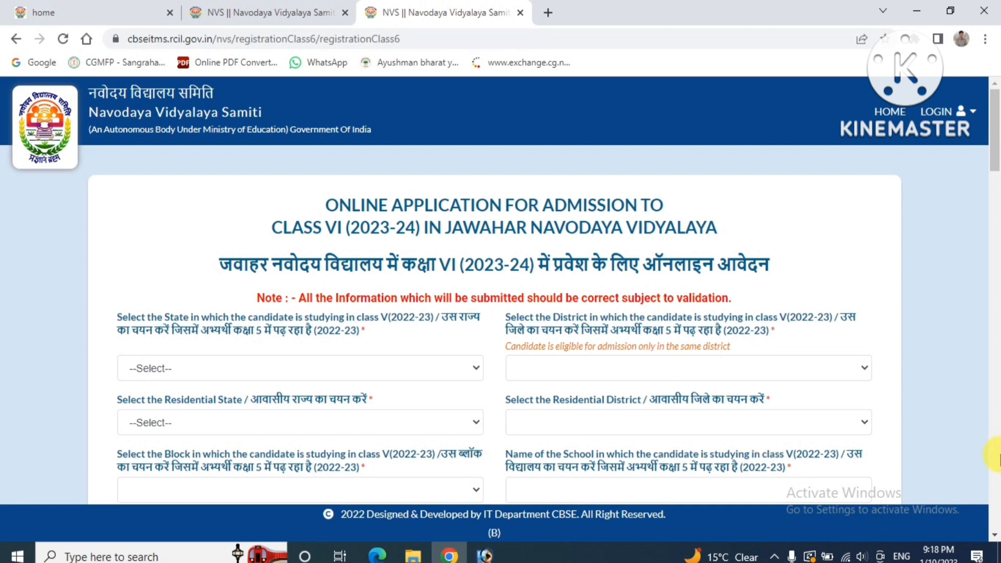
Choose CHHATTISGARH as the class V state and BALRAMPUR as the district, then review the form
scroll(993, 535, down, 2)
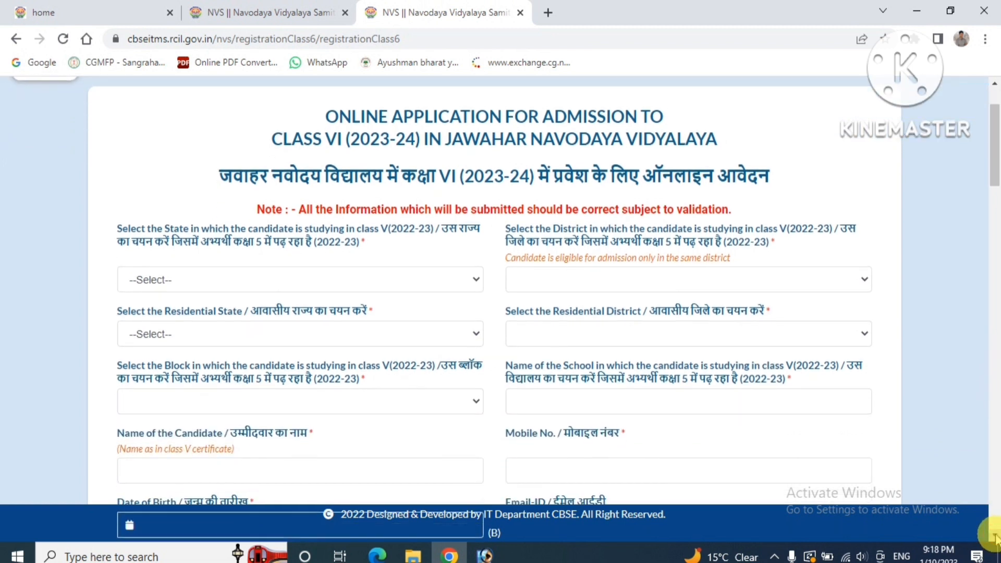
click(216, 278)
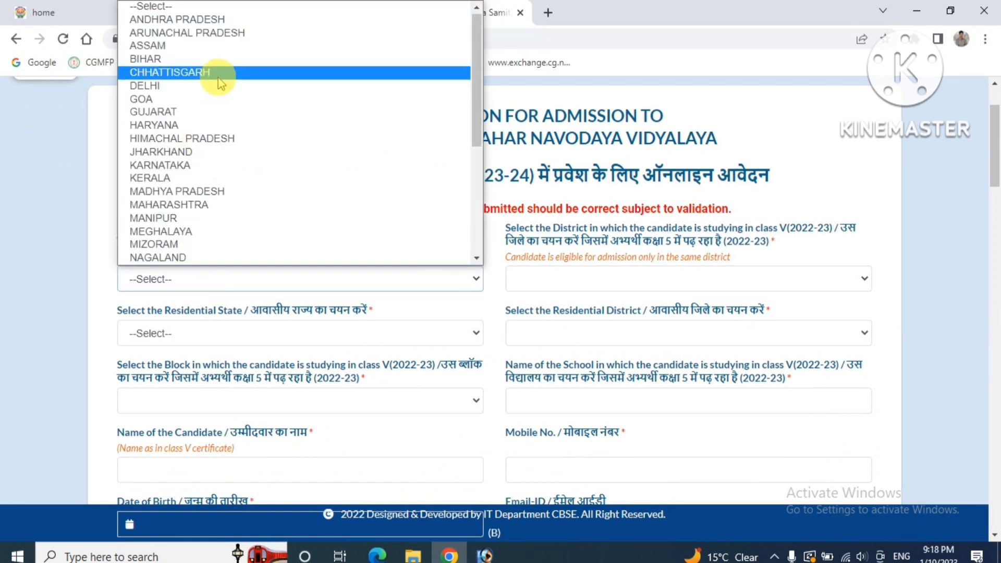
click(216, 73)
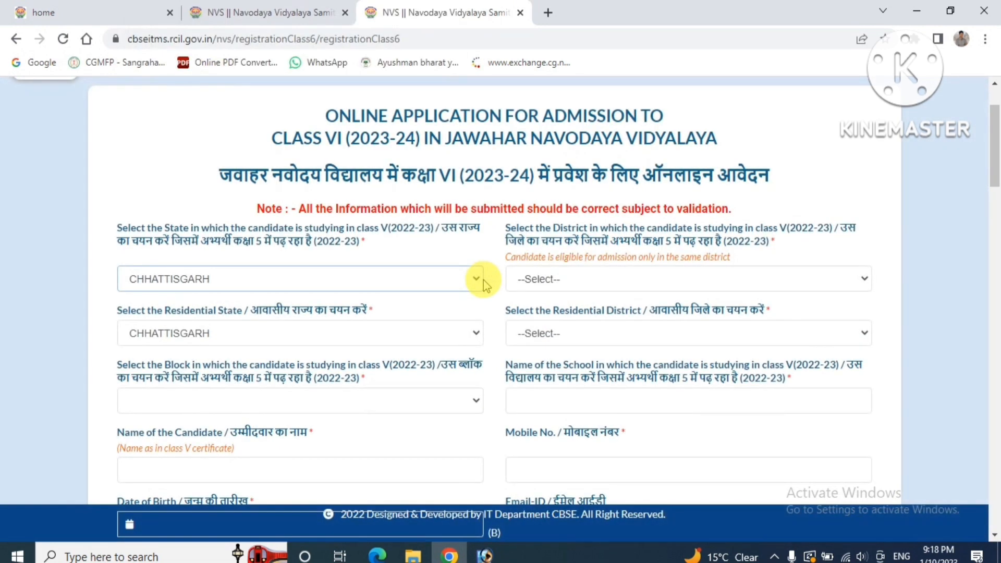
click(540, 278)
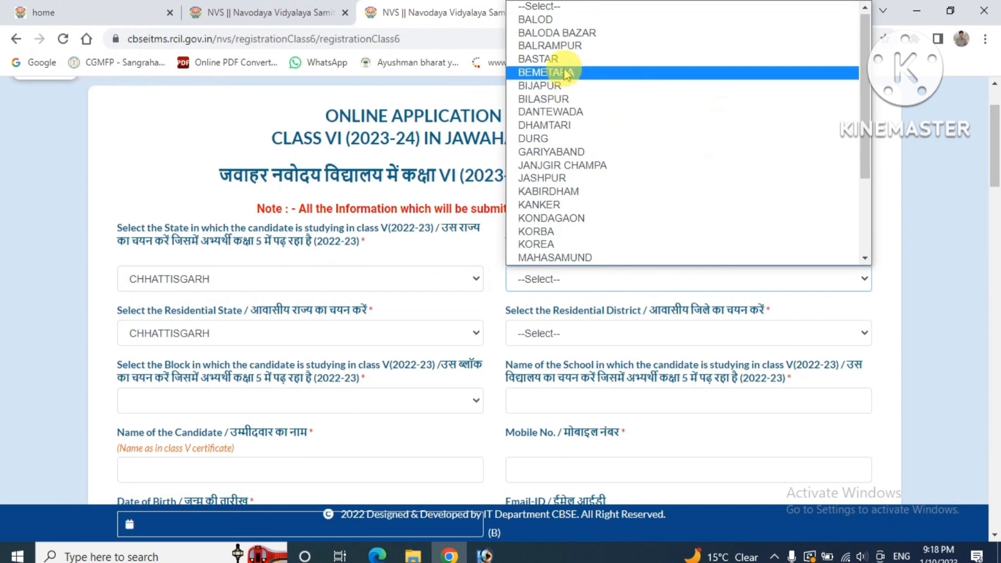
click(566, 47)
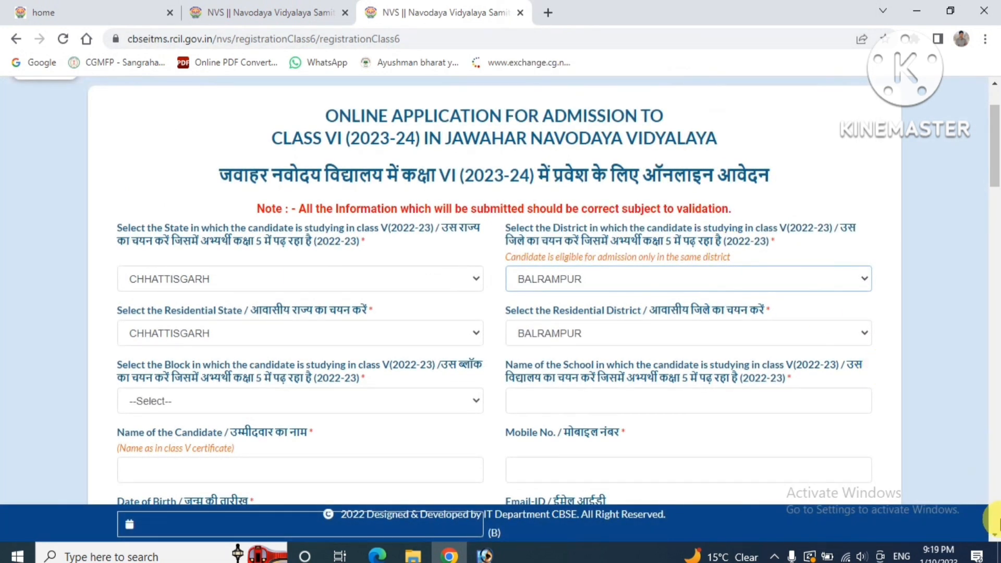
scroll(996, 532, down, 15)
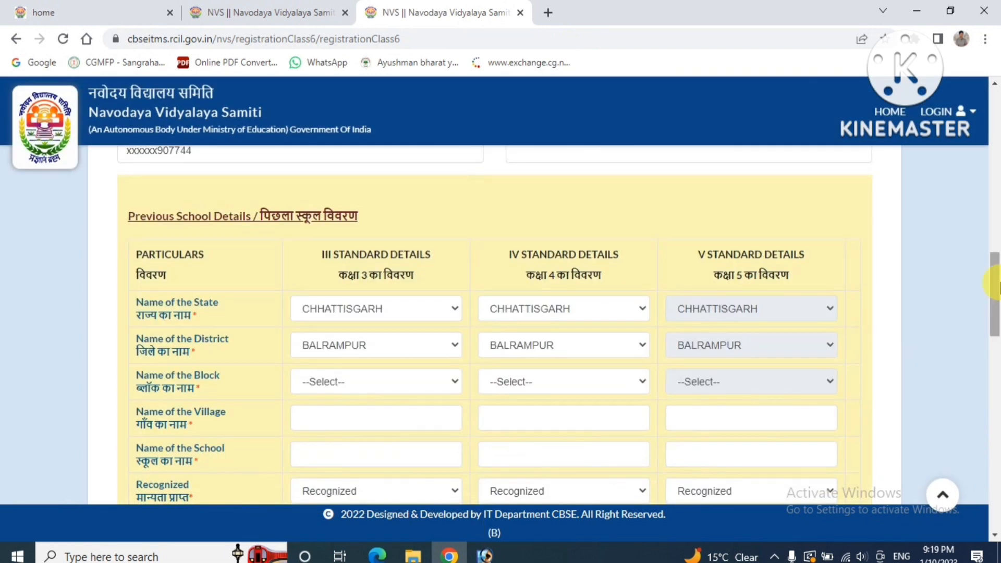
scroll(993, 87, up, 6)
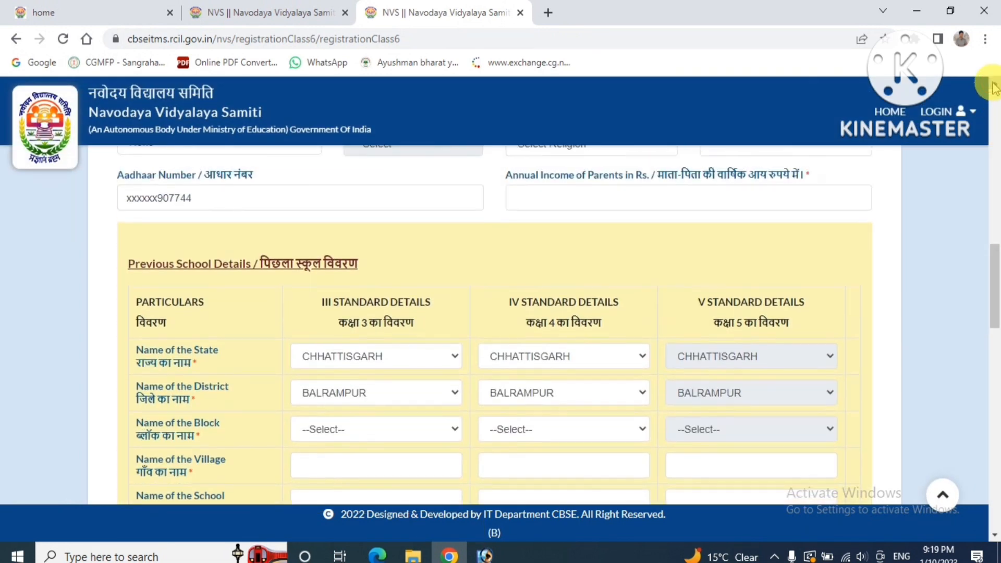
scroll(993, 88, up, 5)
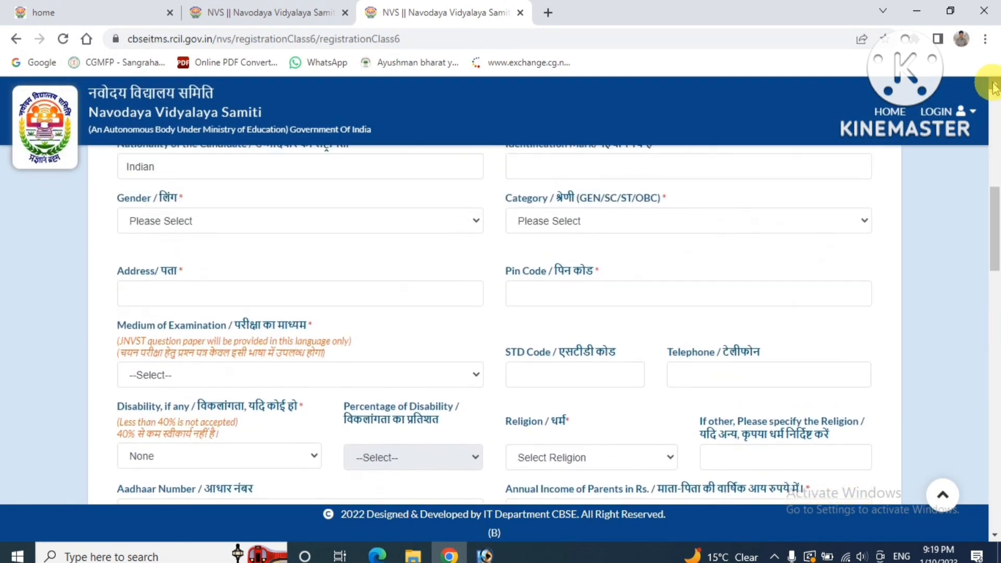
scroll(993, 87, up, 5)
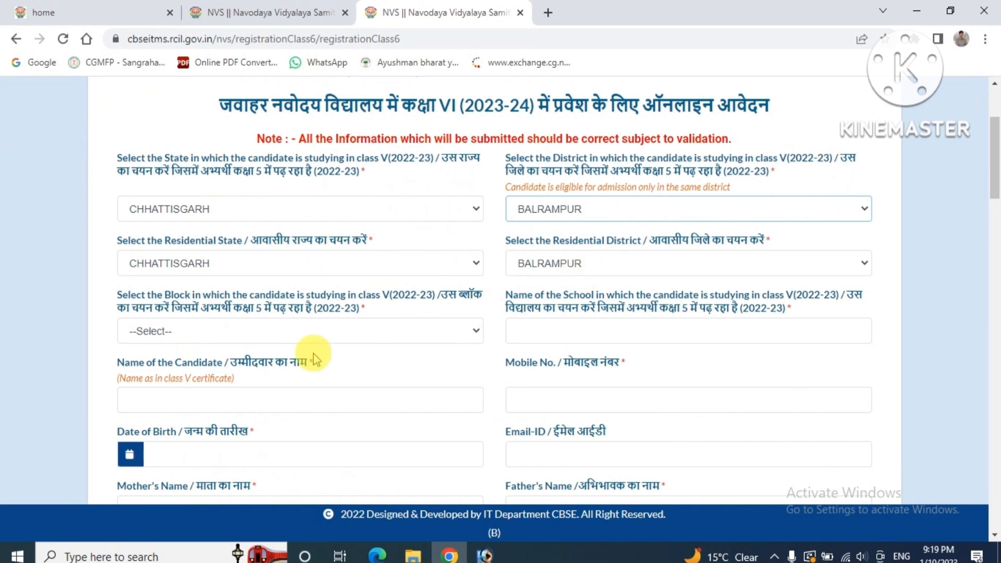
Set the block to WADRAFNAGAR and the school name to 'primay school wadrafnagar'
click(204, 330)
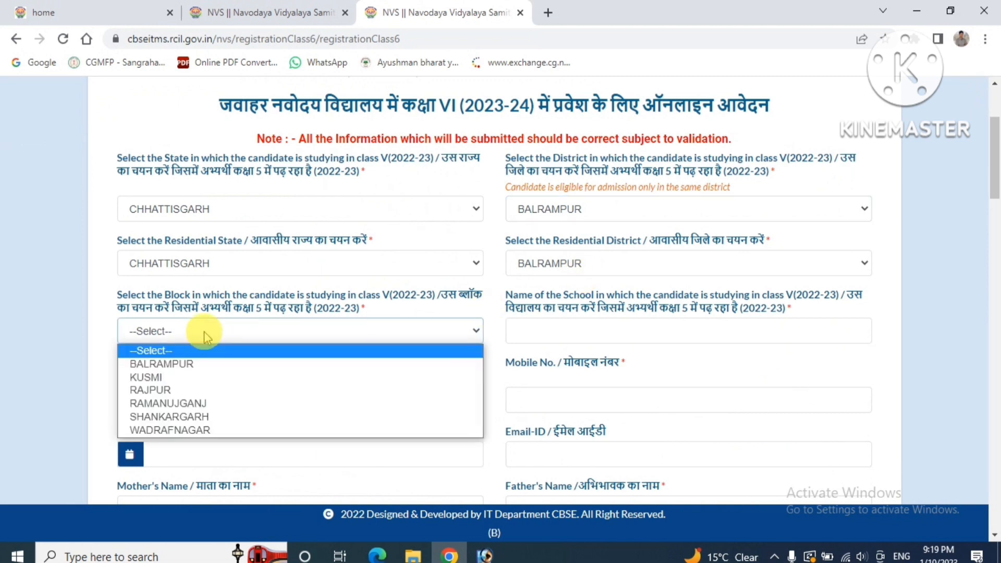
click(181, 429)
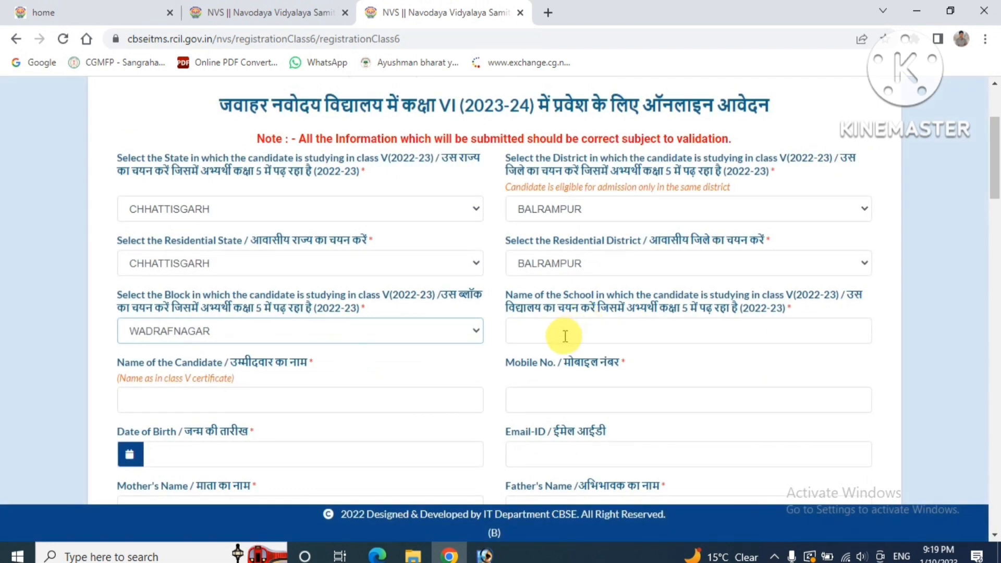
click(565, 335)
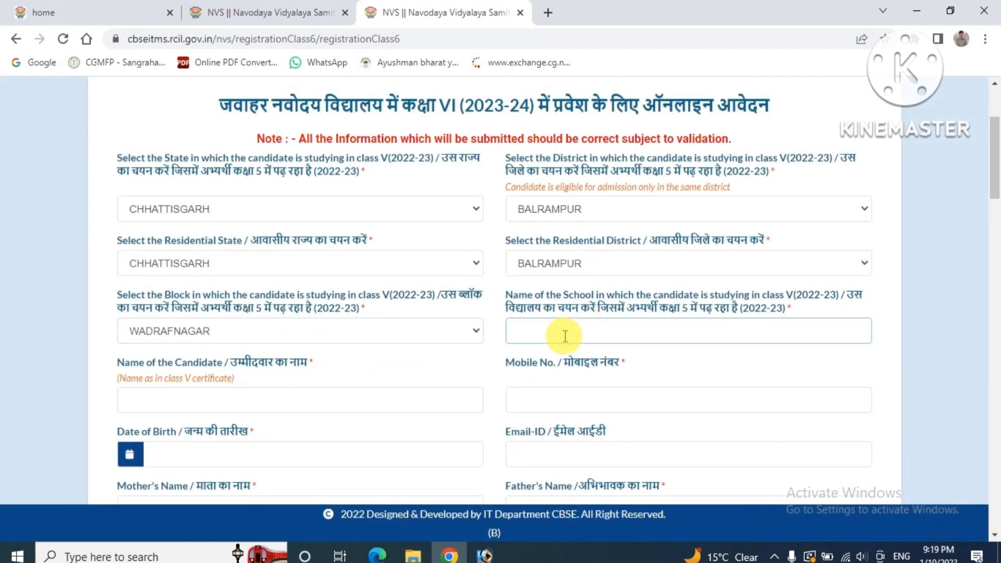
text(primay school wad)
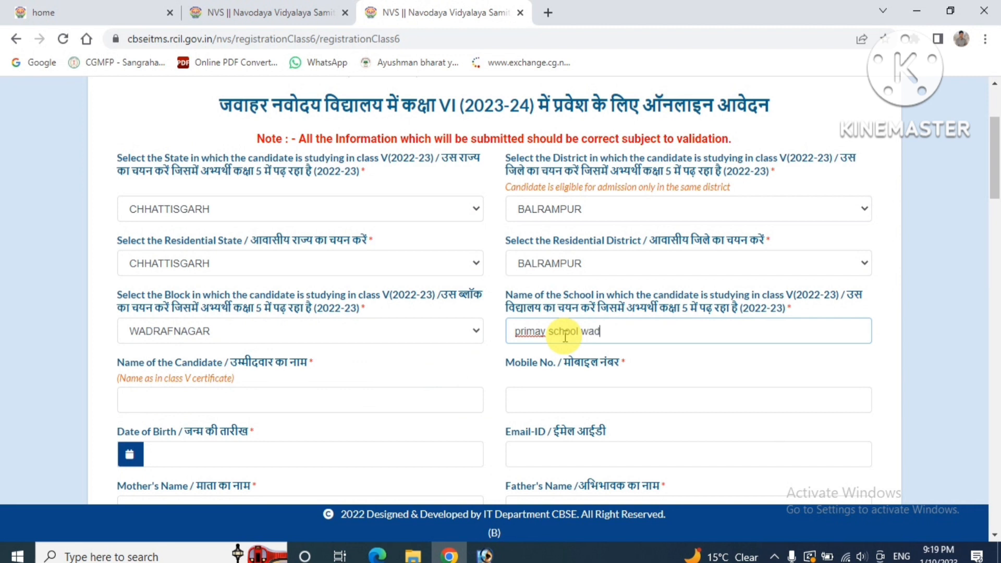
text(rafnagar)
Enter the candidate's full name as on the class V certificate
click(253, 405)
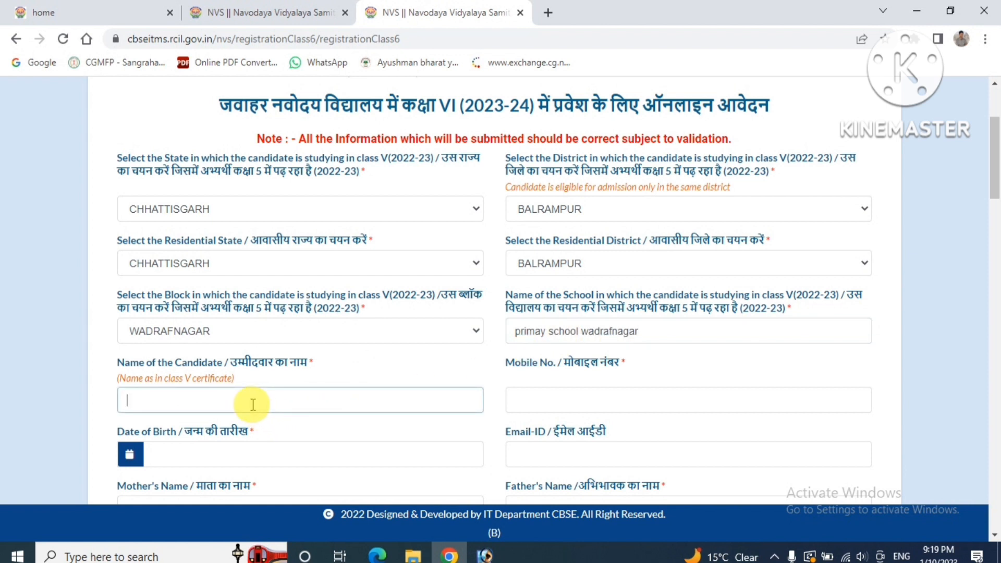
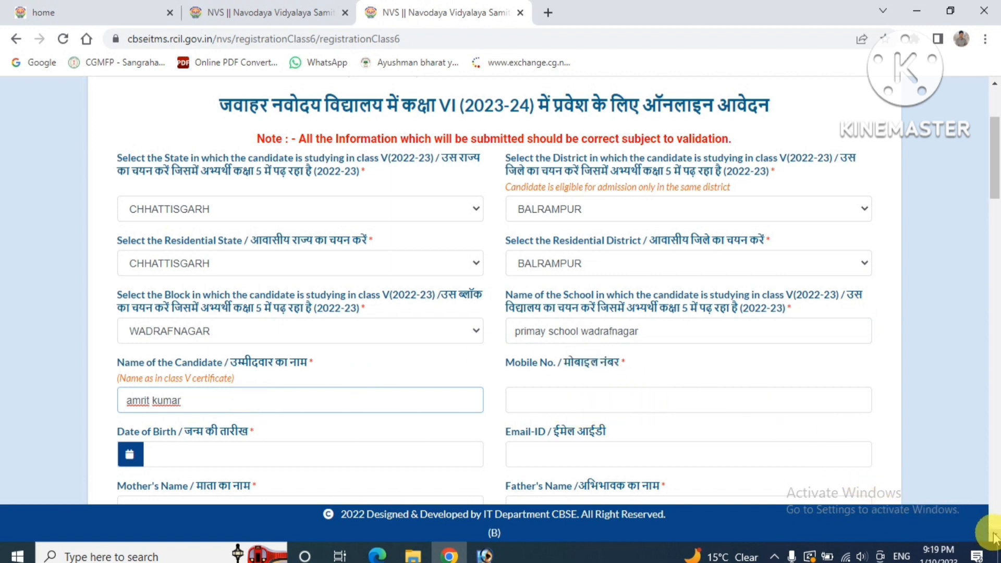
scroll(993, 537, down, 3)
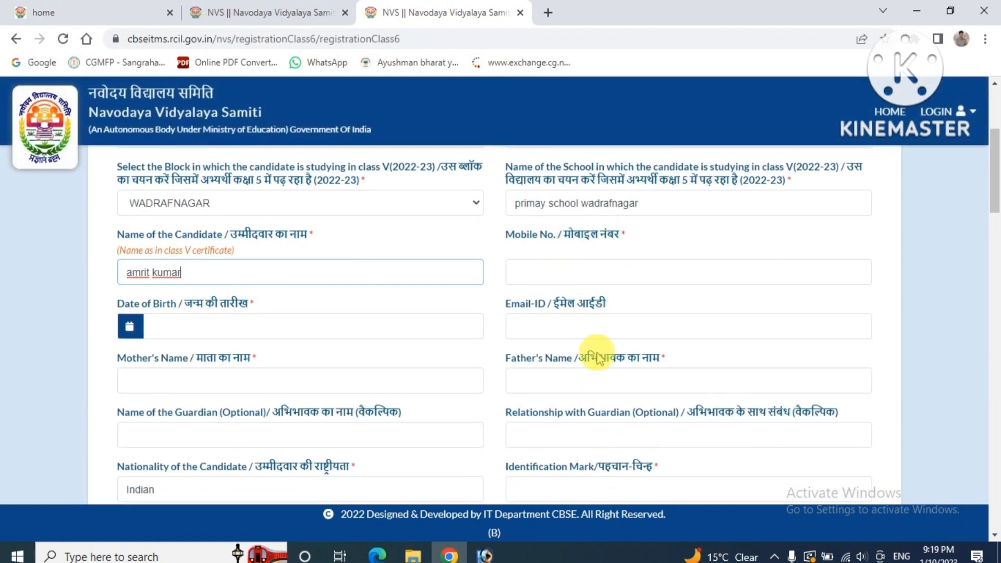
Enter the candidate's mobile number and pick 1 April 2013 as the date of birth
click(568, 275)
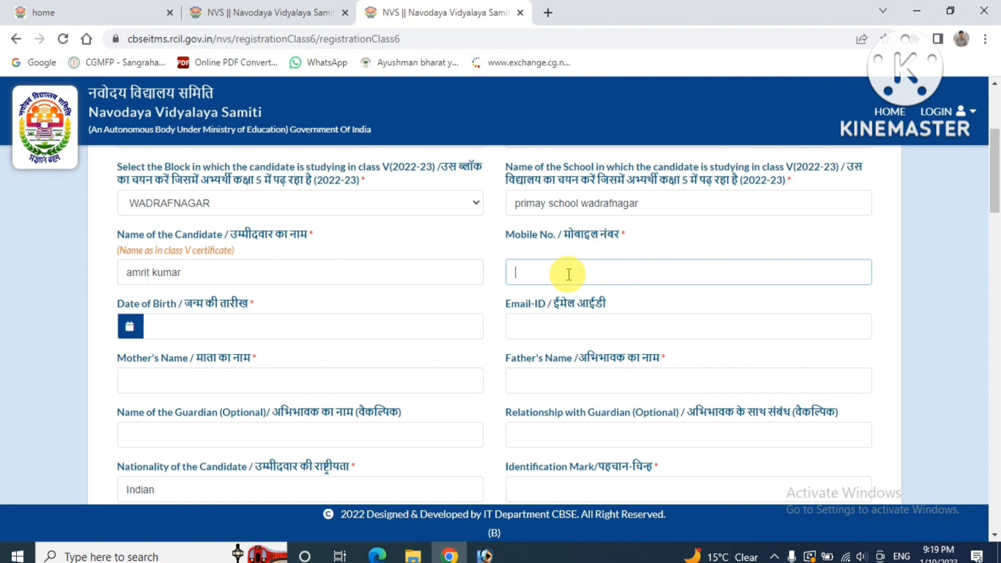
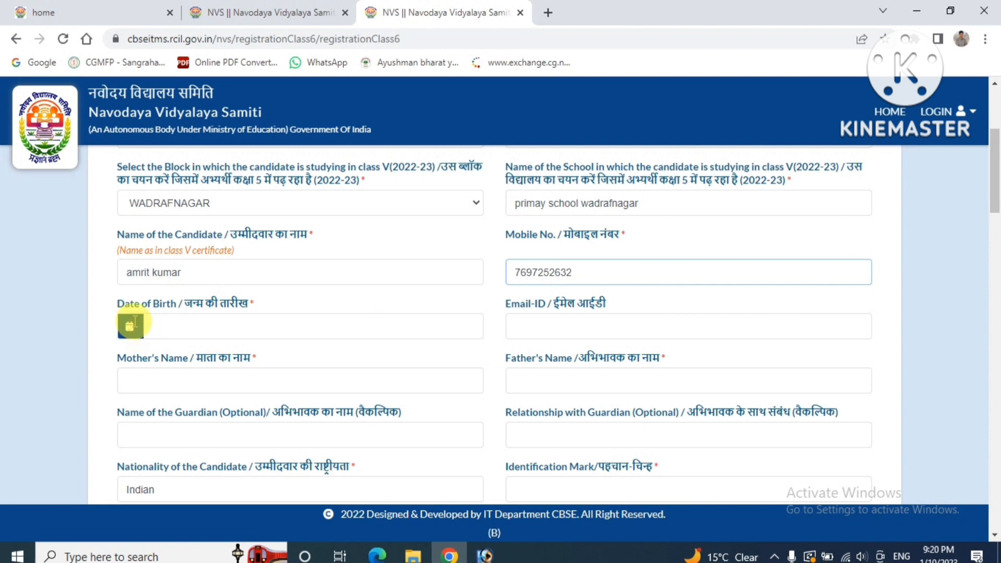
click(164, 322)
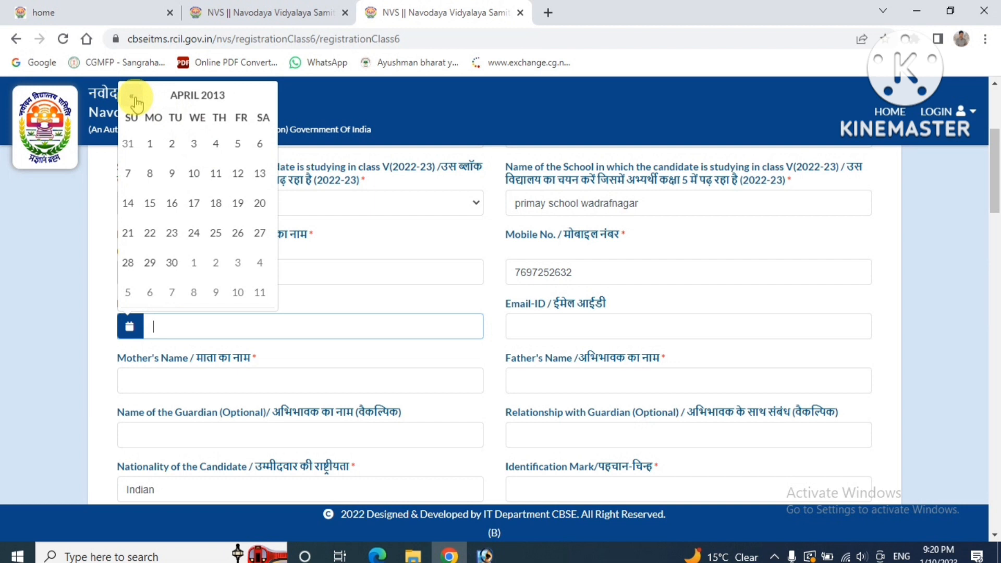
click(160, 146)
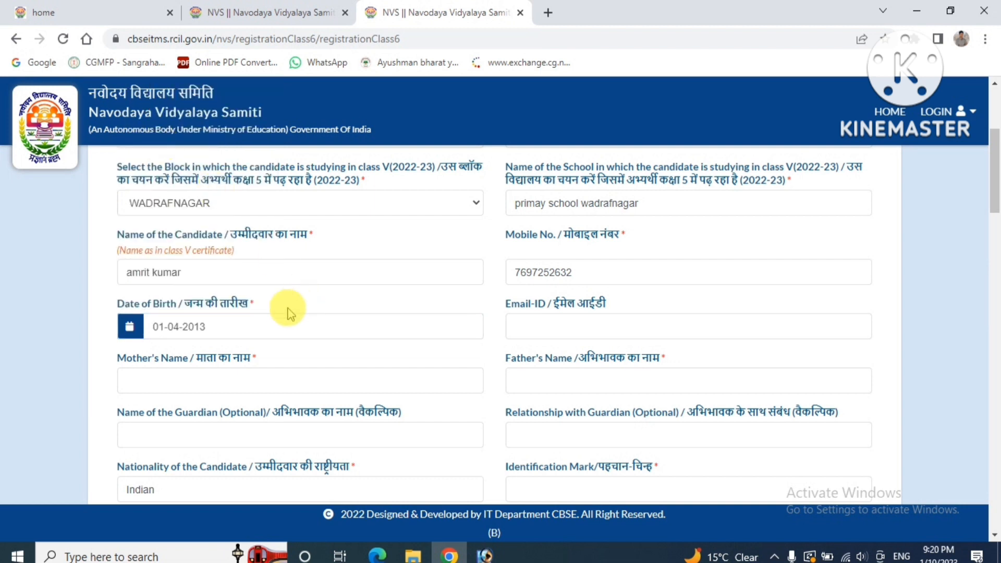
click(543, 330)
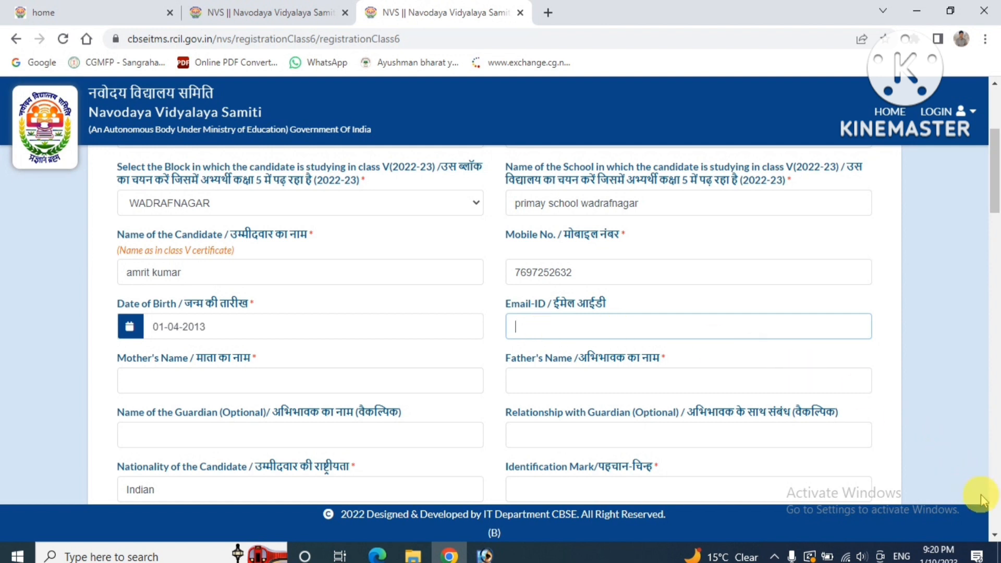
scroll(996, 542, down, 1)
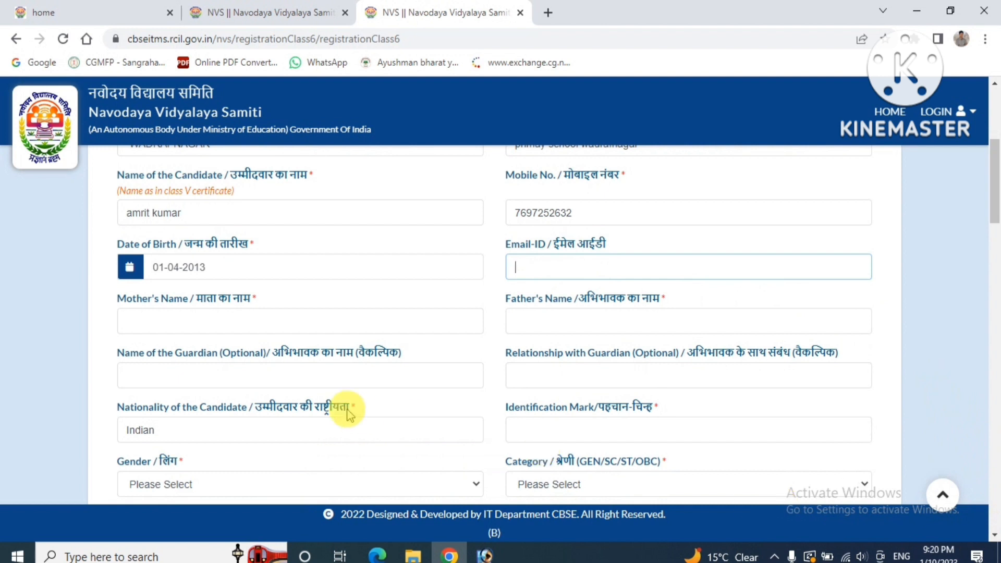
Enter the mother's name as two words and the father's name
click(253, 317)
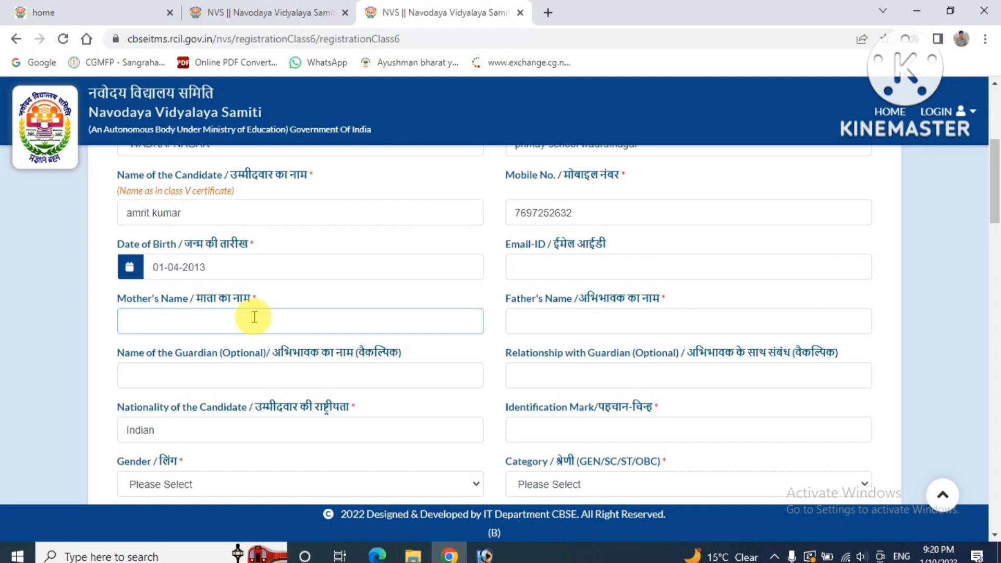
click(164, 324)
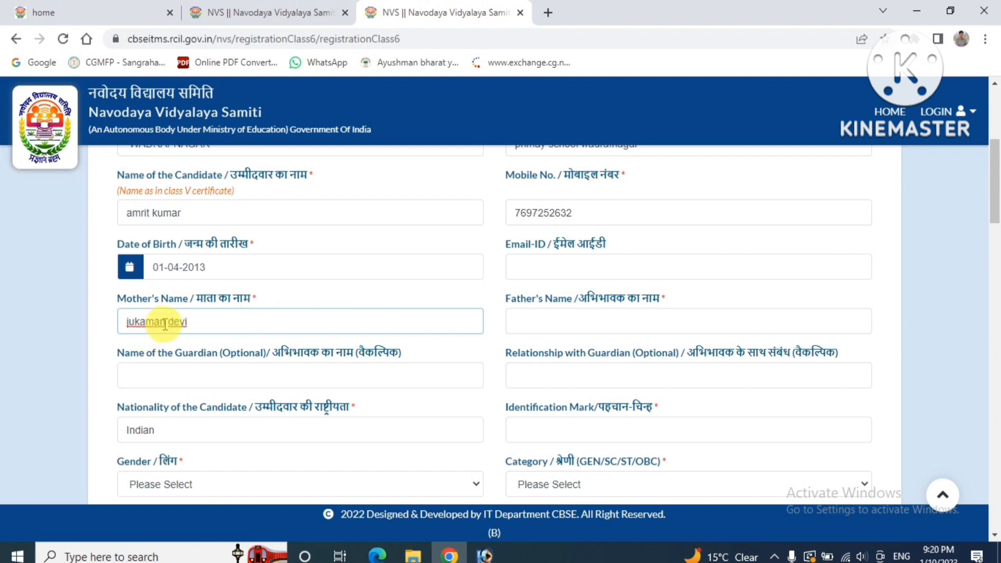
click(547, 326)
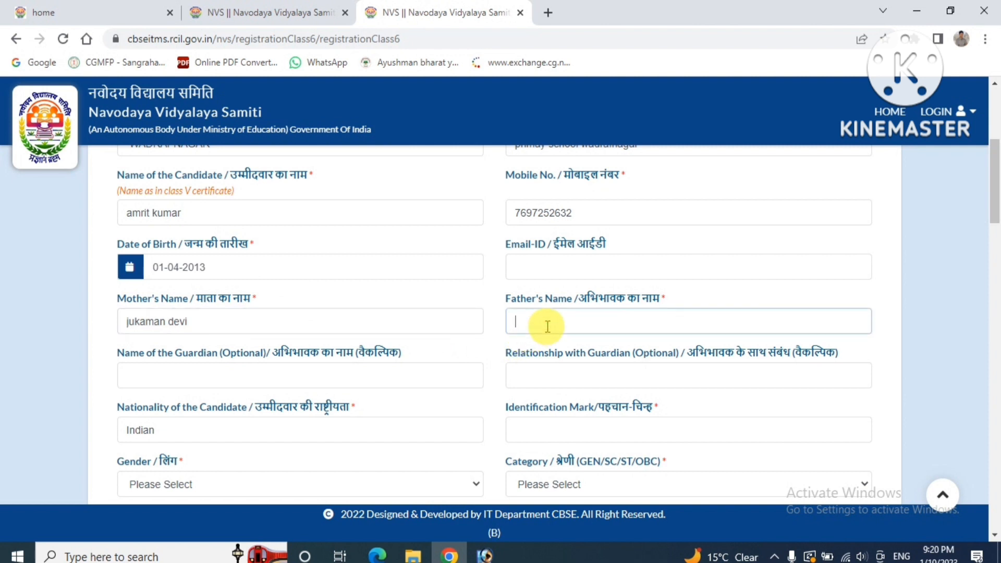
text(ramchandra)
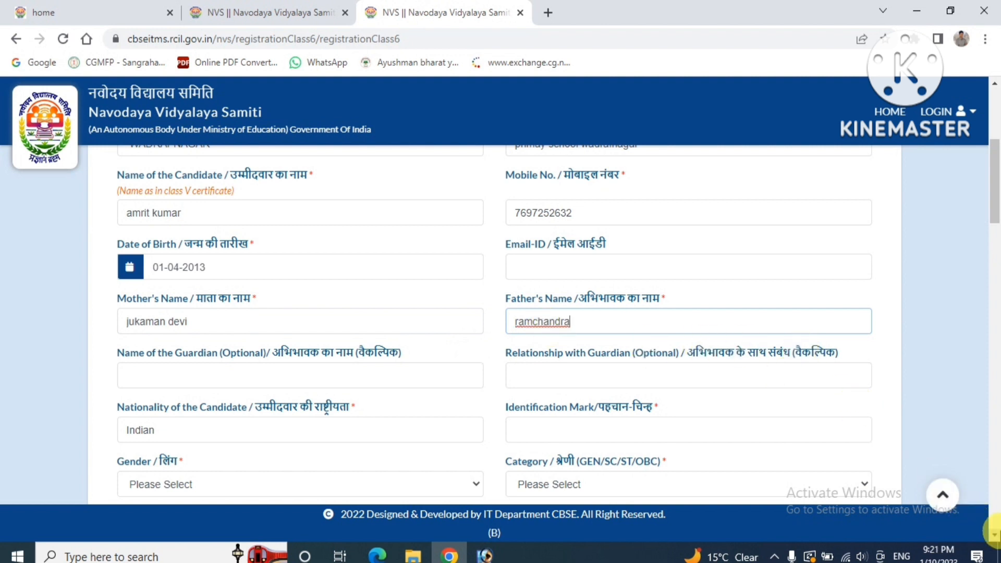
scroll(993, 532, down, 2)
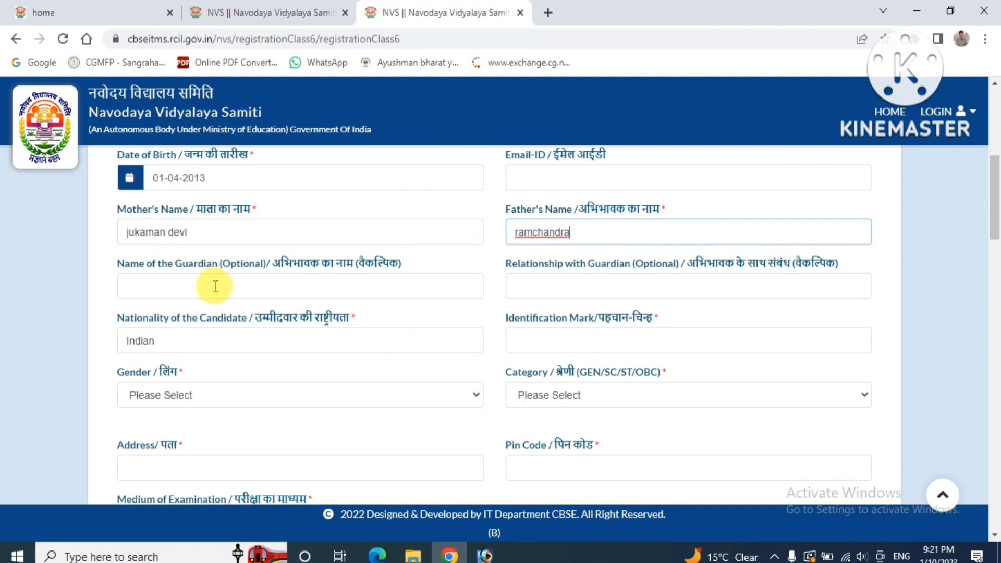
Skip the guardian fields and enter the identification mark 'mole on right hand', fixing the typo
click(212, 283)
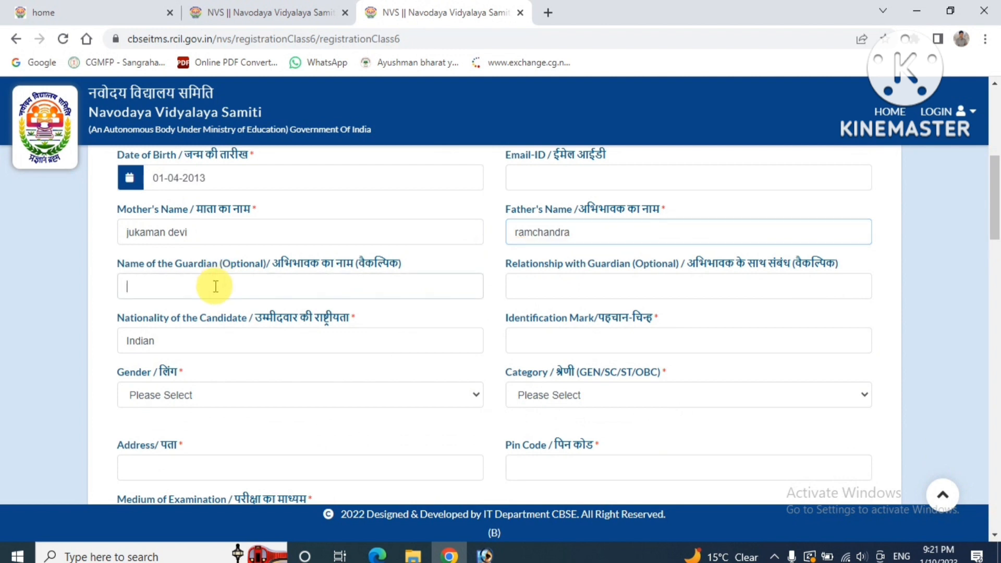
click(547, 279)
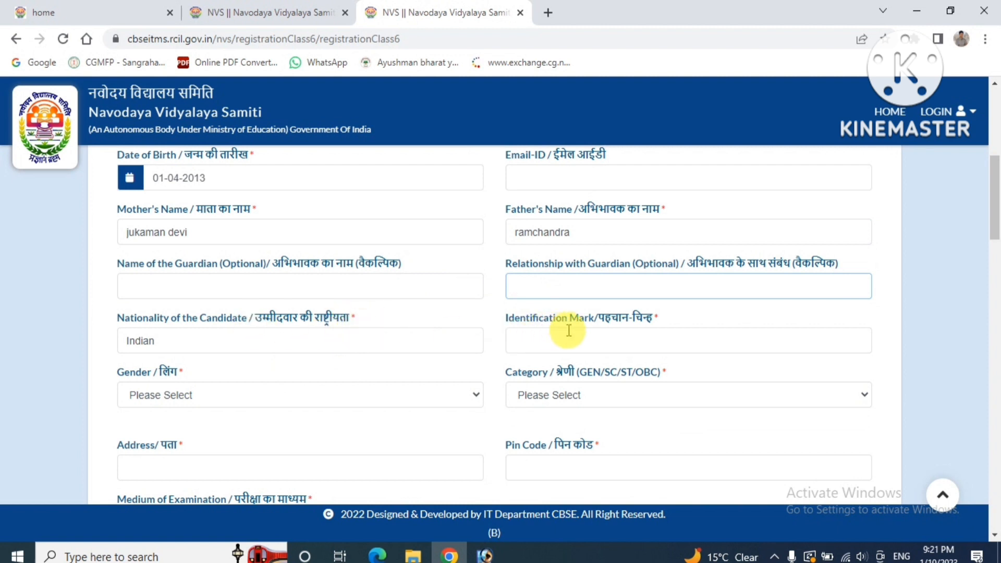
click(603, 341)
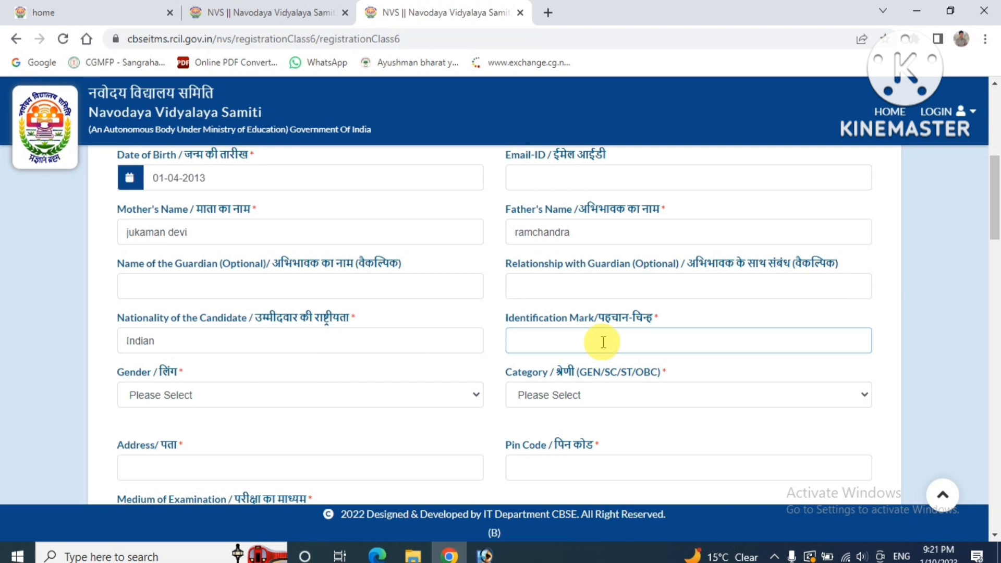
text(mole on rand hand)
click(574, 344)
key(BackSpace)
key(BackSpace)
key(BackSpace)
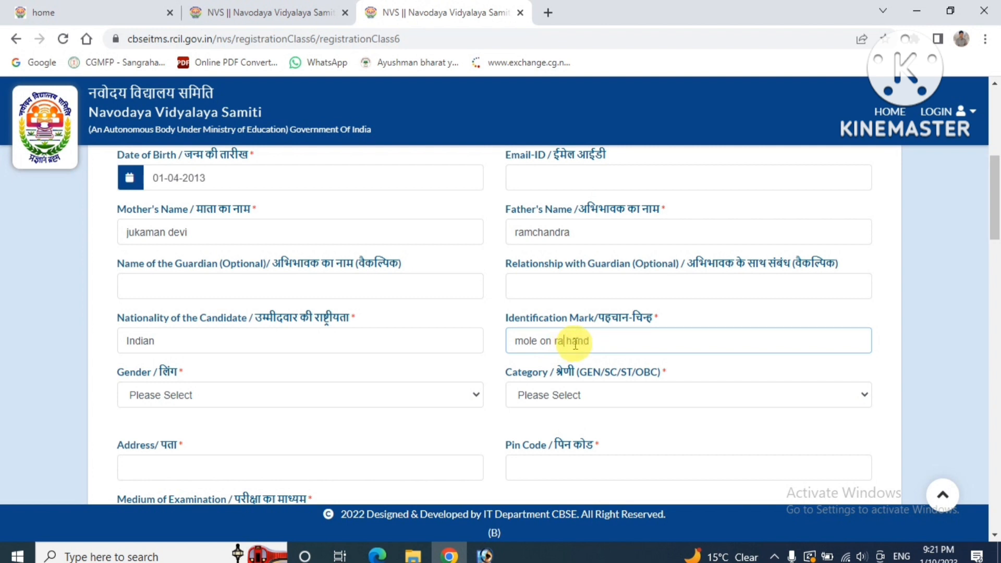
text(ig)
text(t)
key(BackSpace)
text(ht)
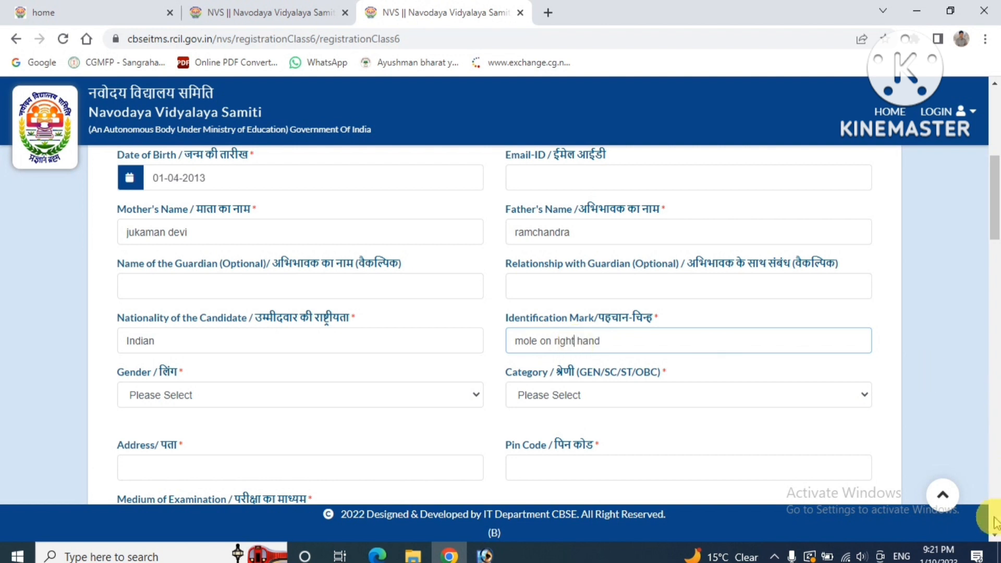
scroll(994, 532, down, 1)
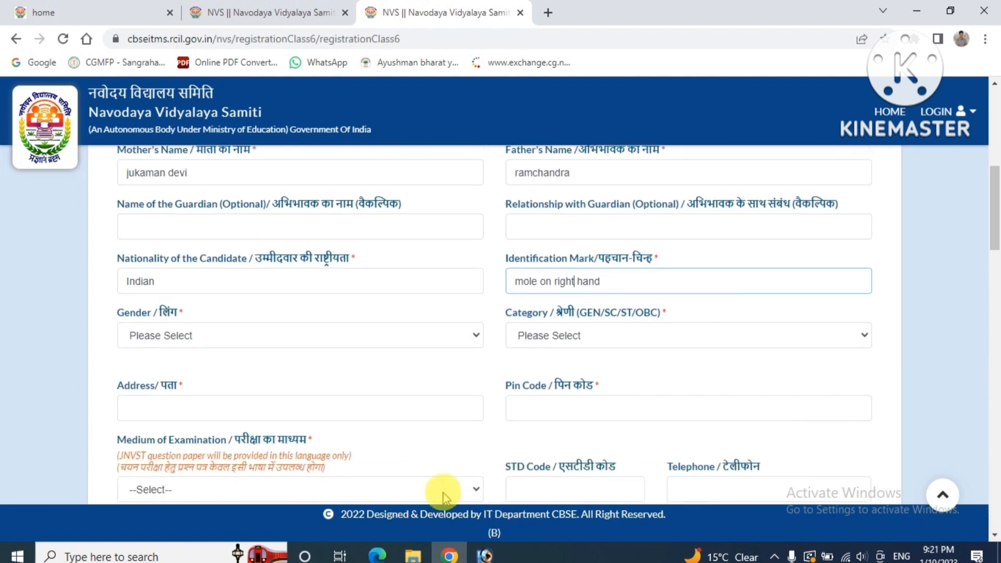
Set the candidate's gender to Male and category to OBC
click(235, 340)
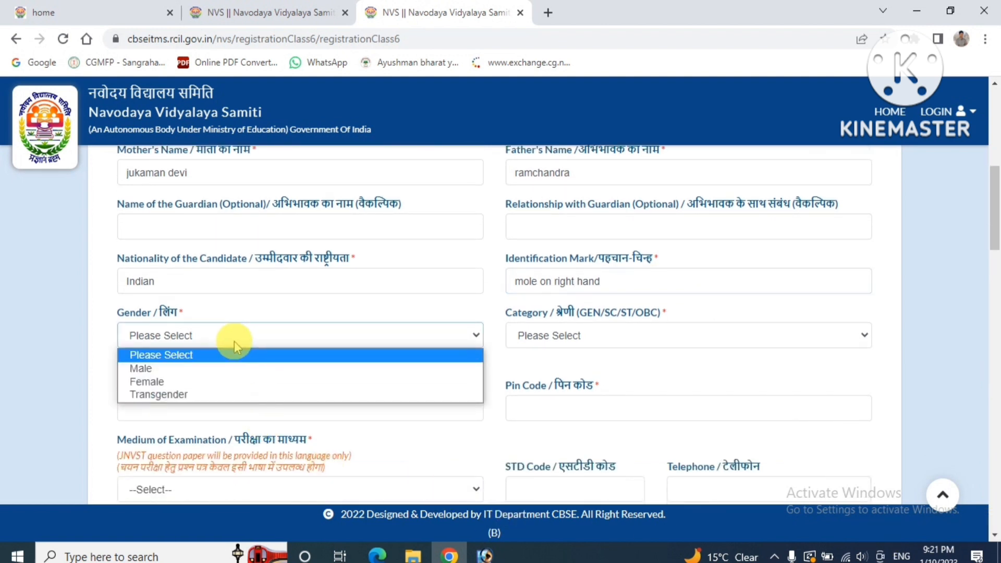
click(209, 370)
click(562, 340)
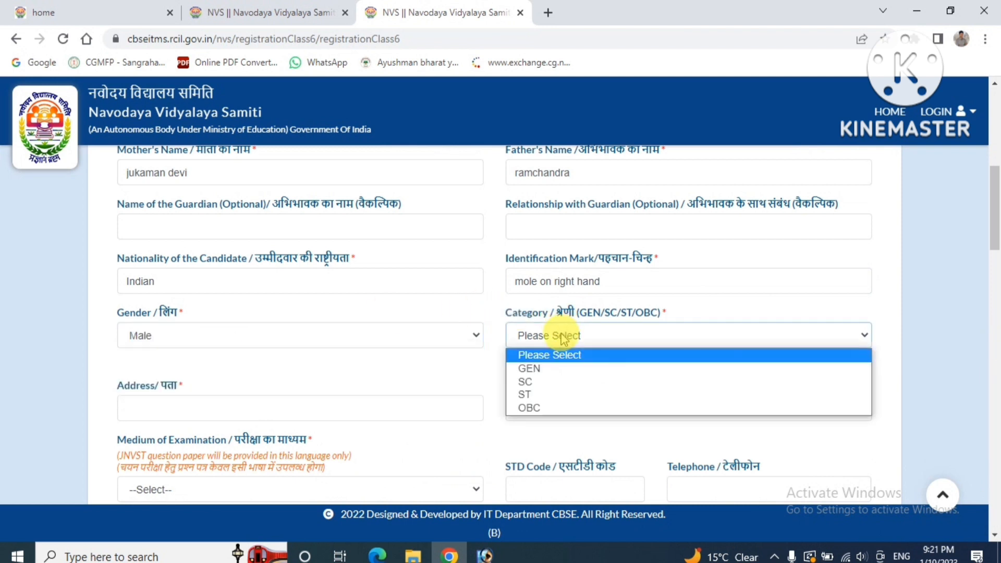
click(542, 408)
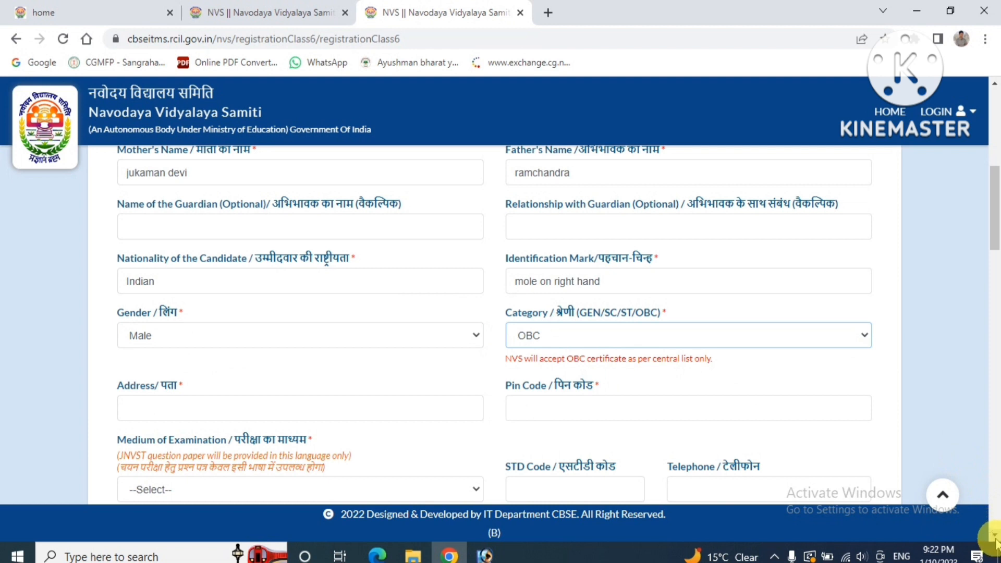
Enter the candidate's village, post office and district in the Address field
scroll(995, 537, down, 3)
scroll(995, 540, down, 1)
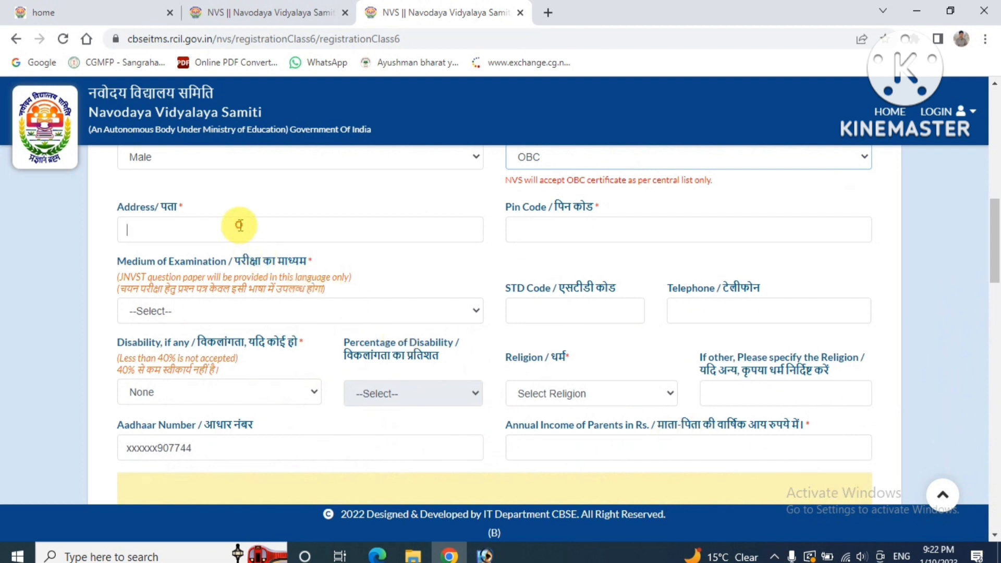
click(240, 226)
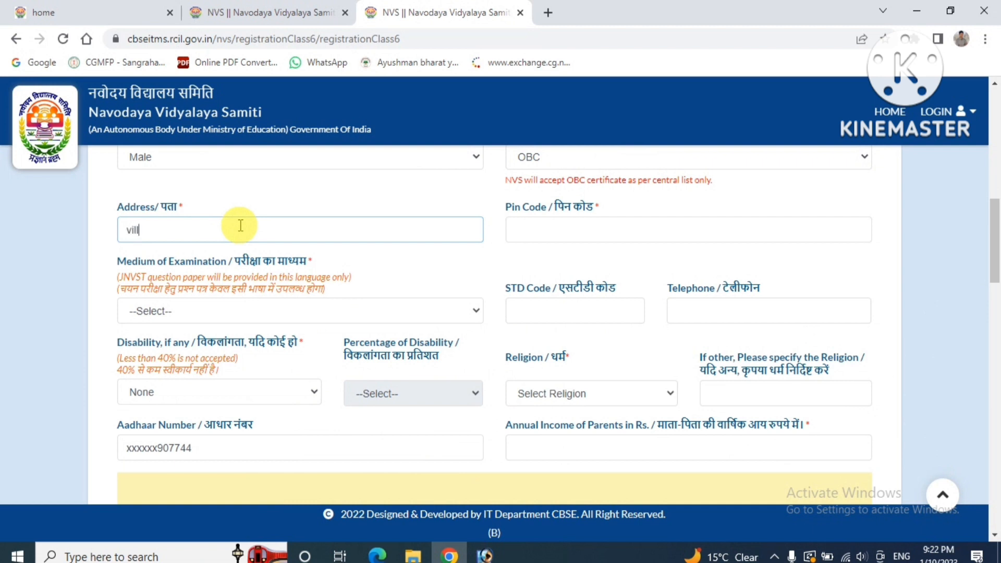
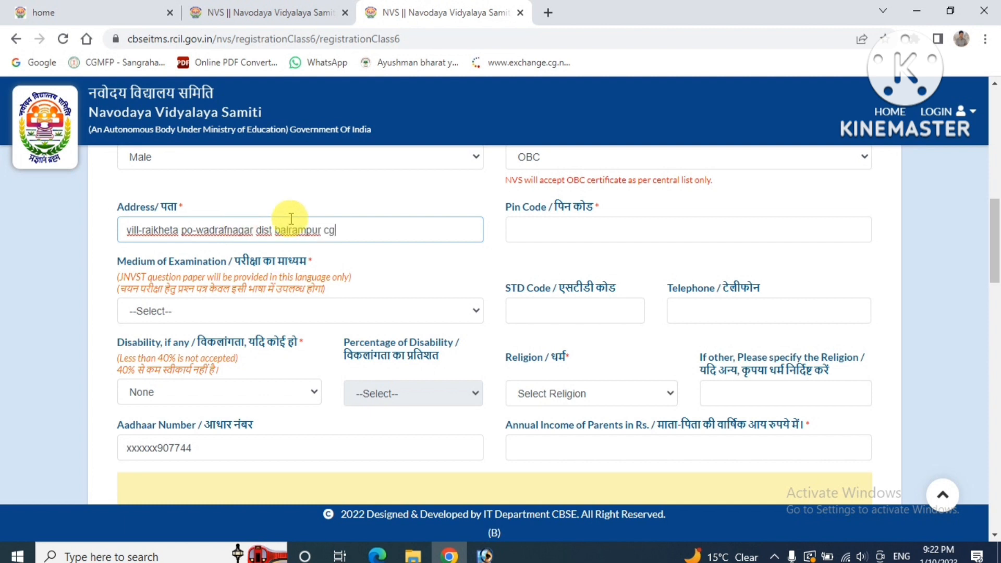
Enter the candidate's PIN code and choose HINDI as the examination medium
click(686, 231)
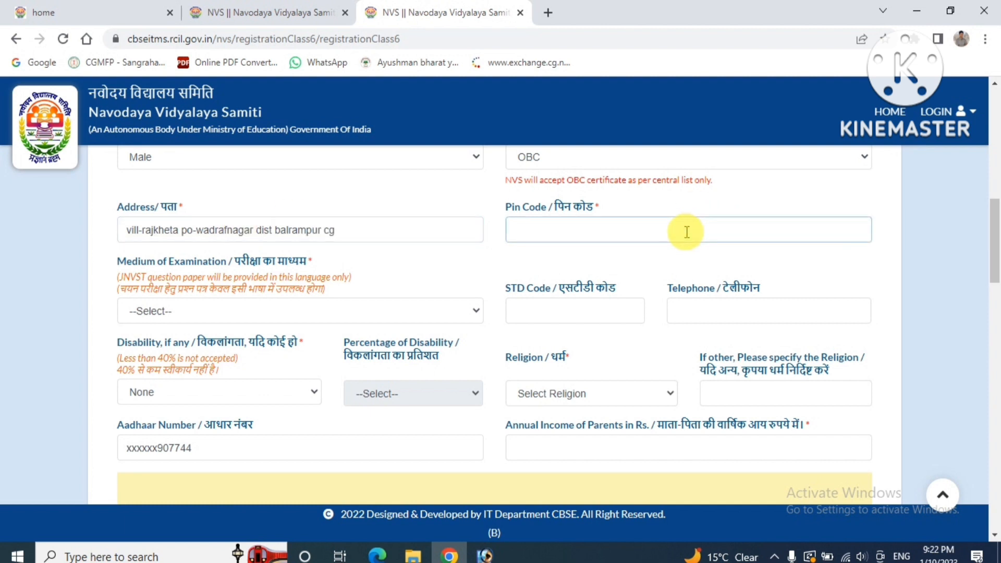
text(497225)
click(294, 313)
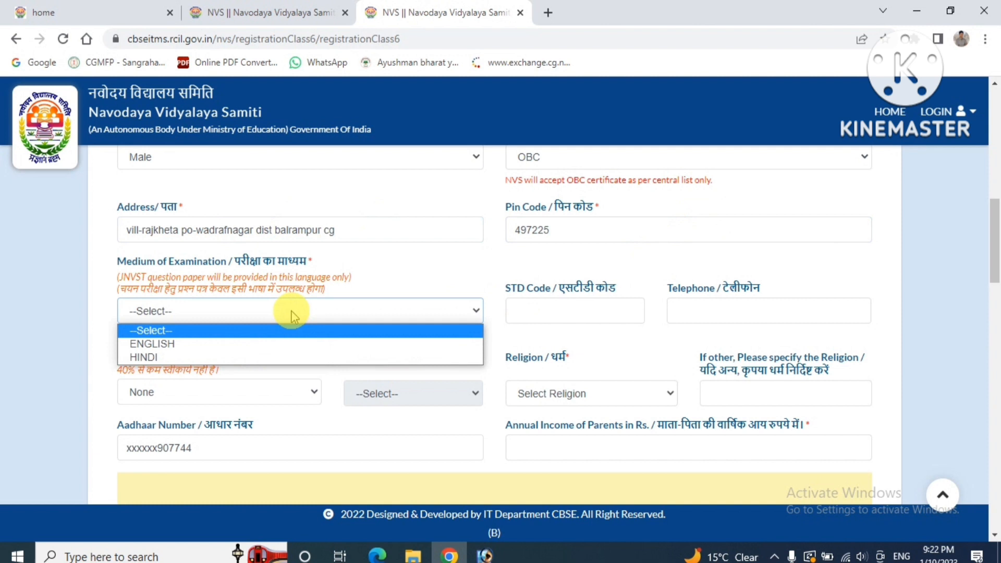
click(242, 358)
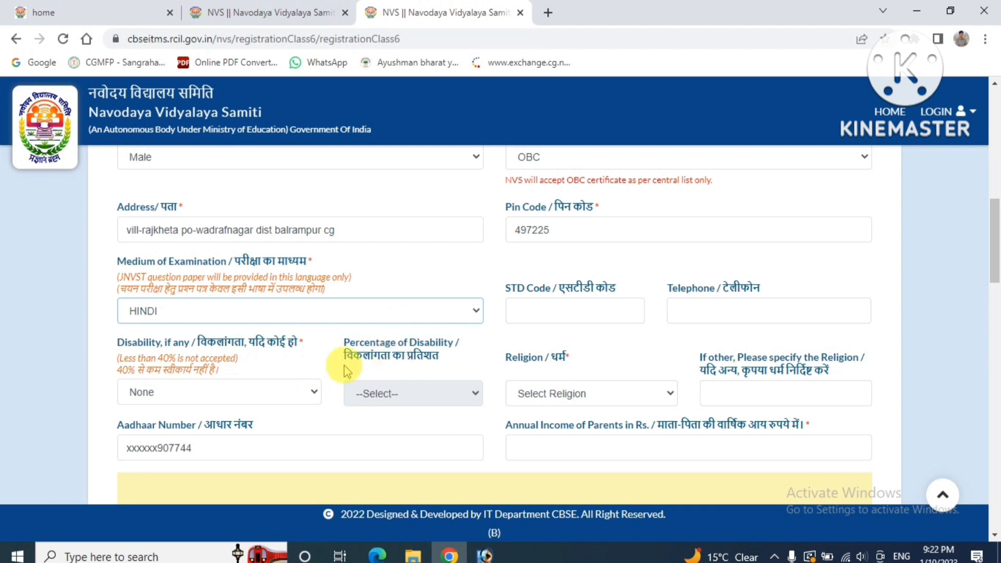
Keep Disability as None and set Religion to Hinduism
click(250, 401)
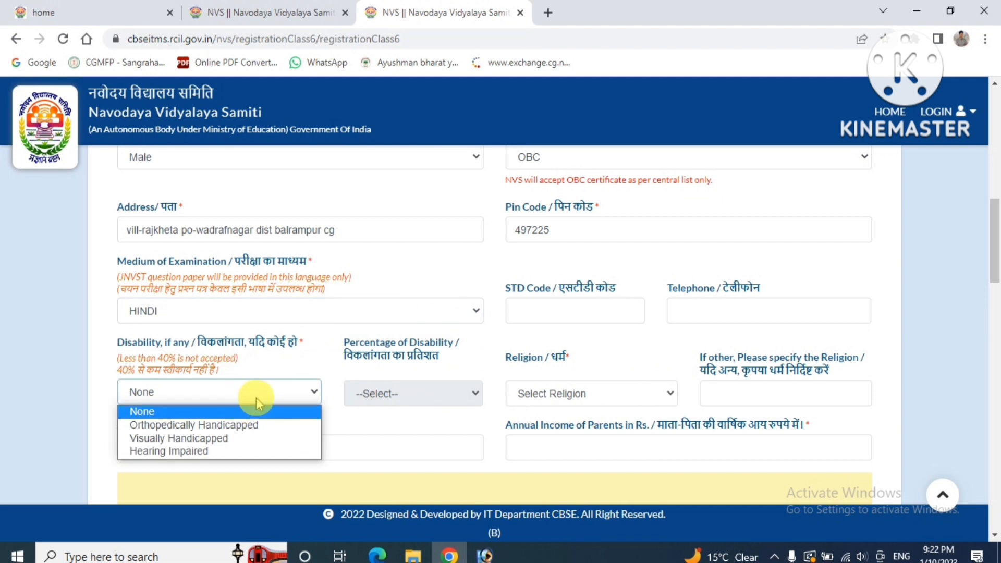
click(256, 400)
click(257, 402)
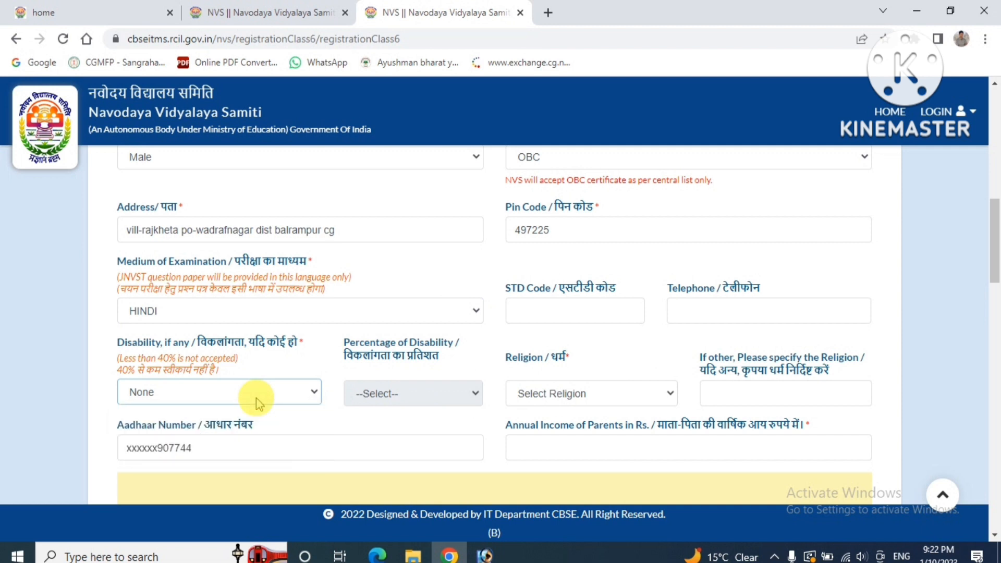
click(578, 399)
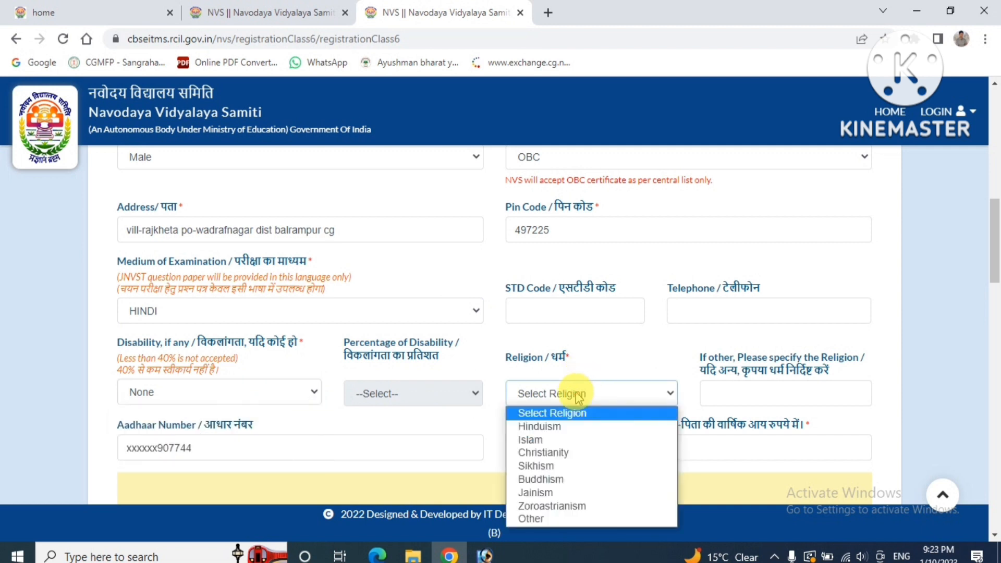
click(566, 426)
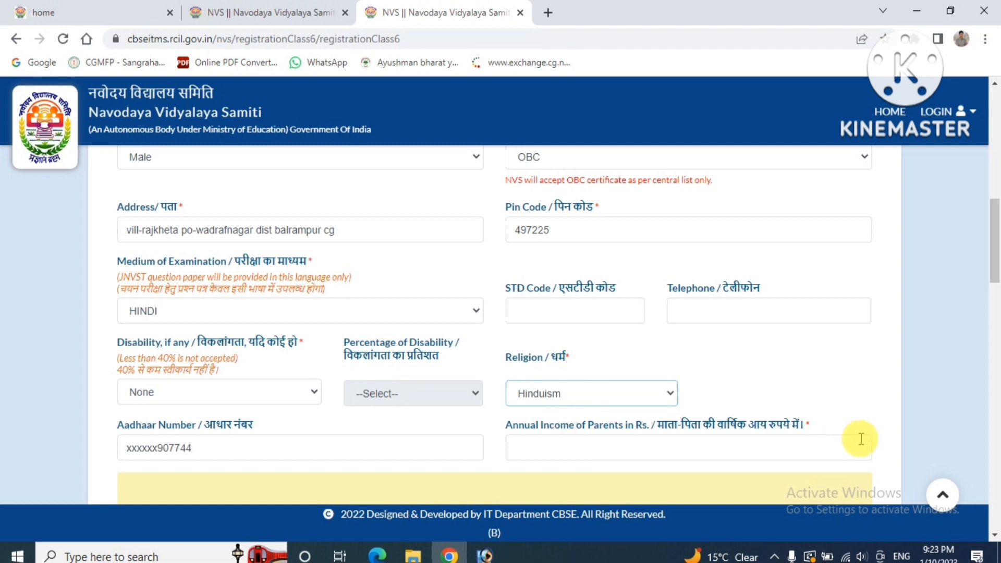
Enter 50000 in the Annual Income of Parents field
scroll(993, 537, down, 2)
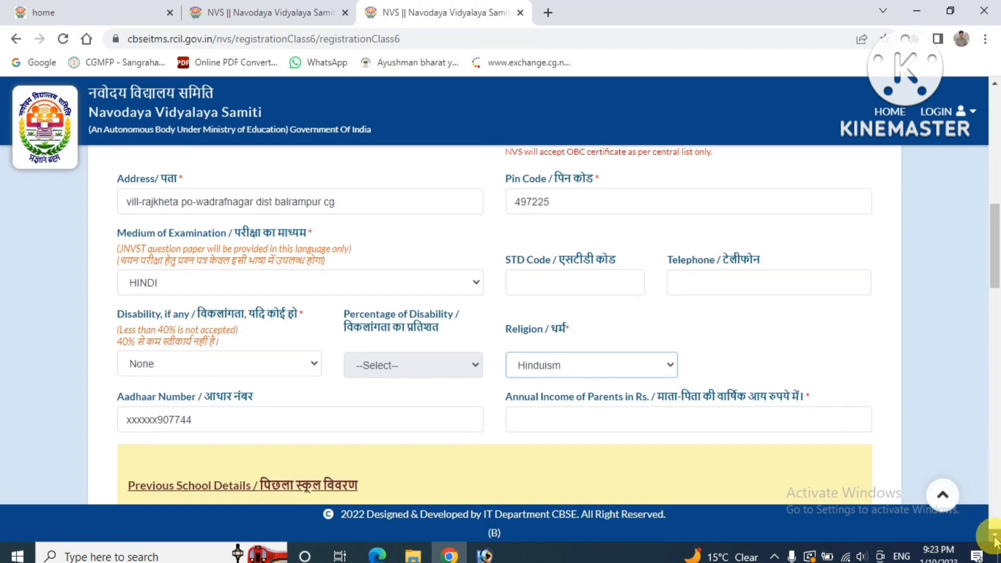
scroll(993, 537, down, 3)
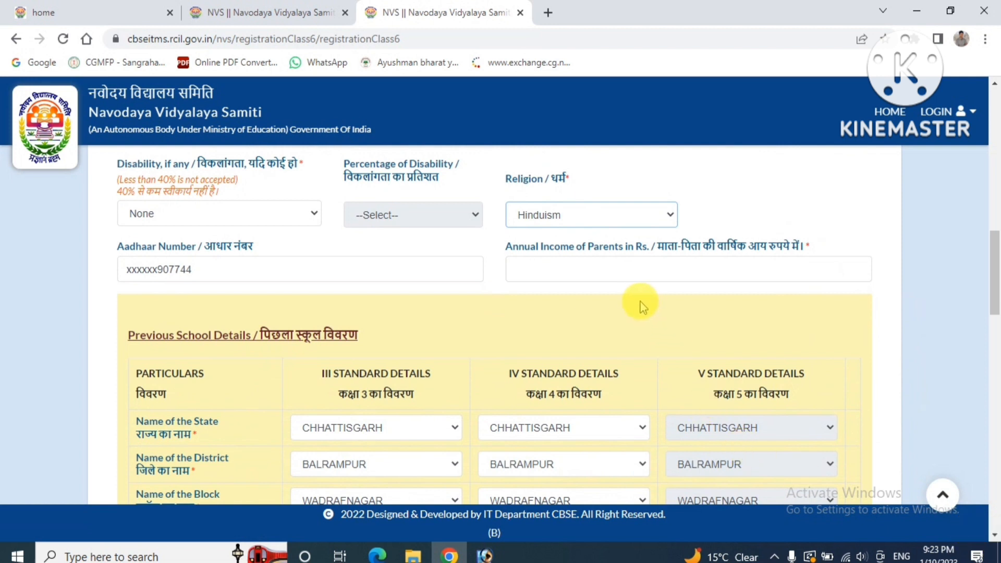
click(591, 270)
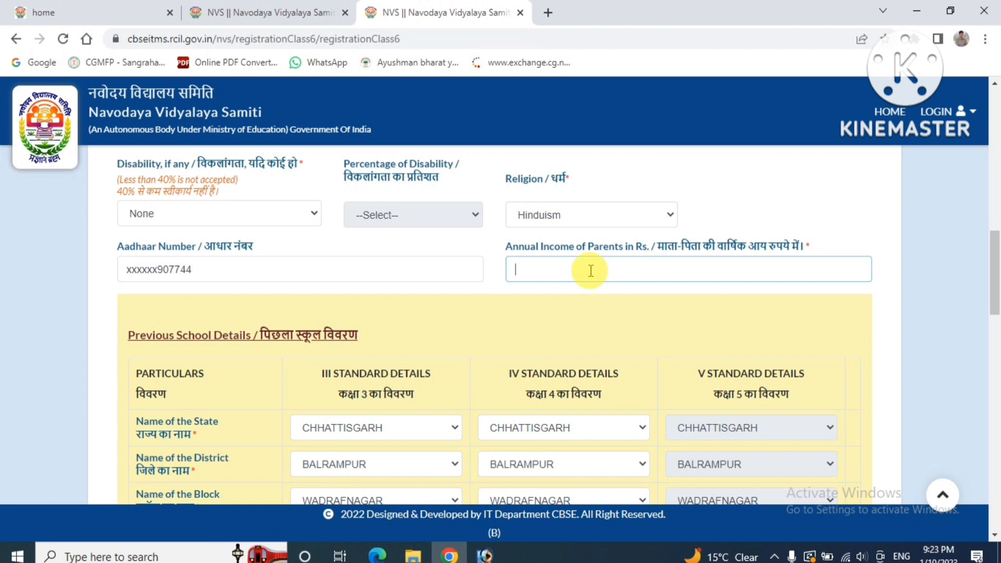
text(50000)
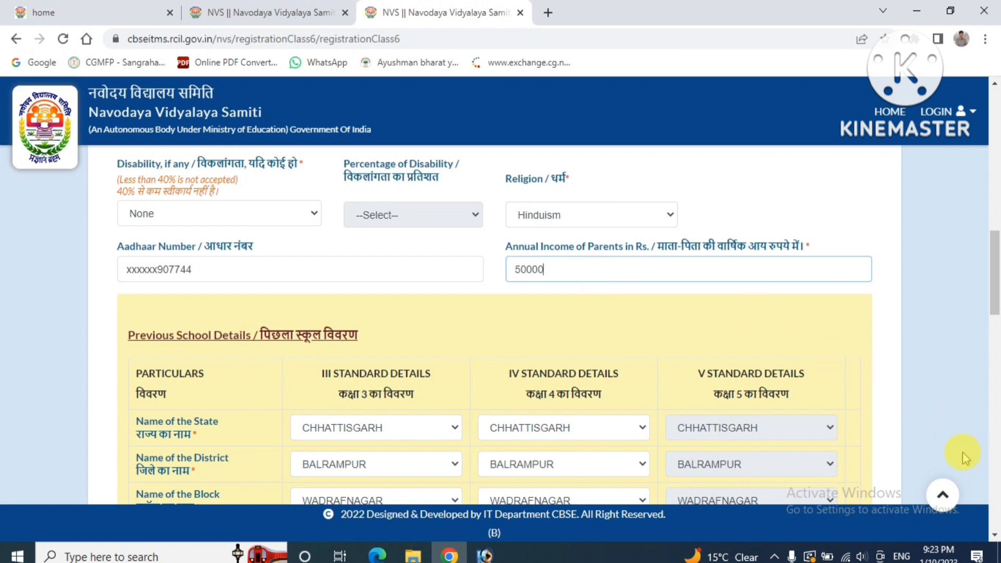
scroll(861, 517, down, 2)
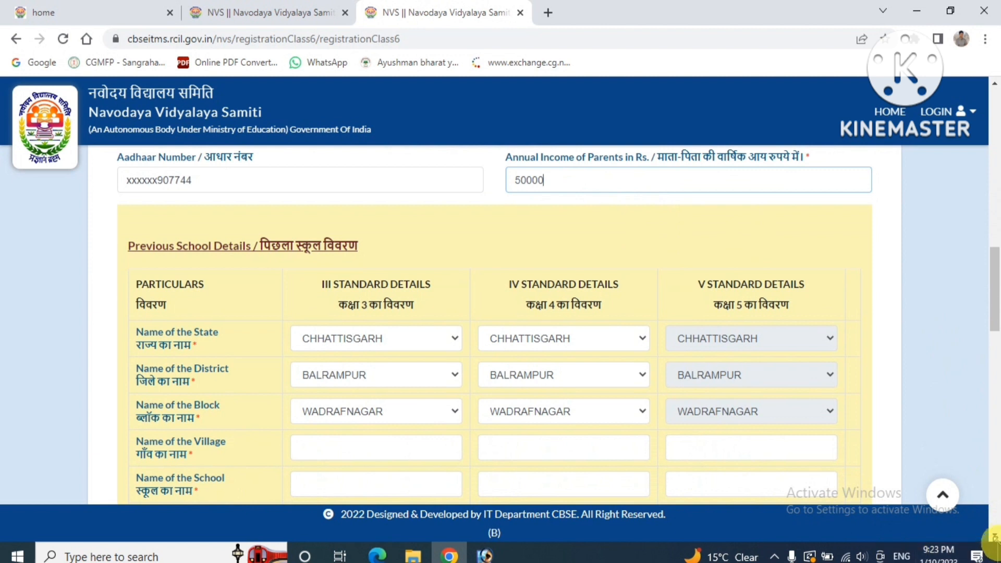
scroll(993, 537, down, 2)
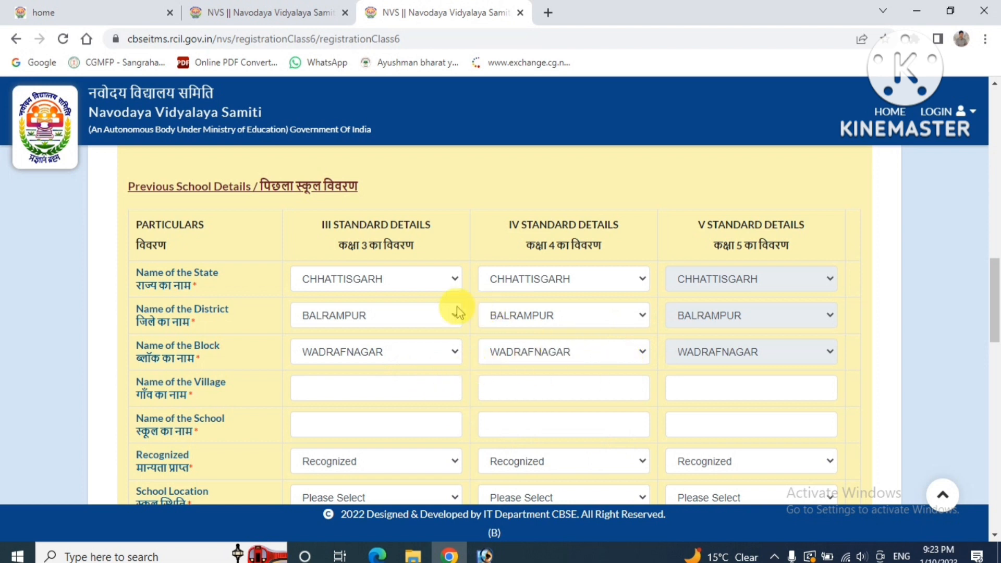
click(393, 282)
click(393, 282)
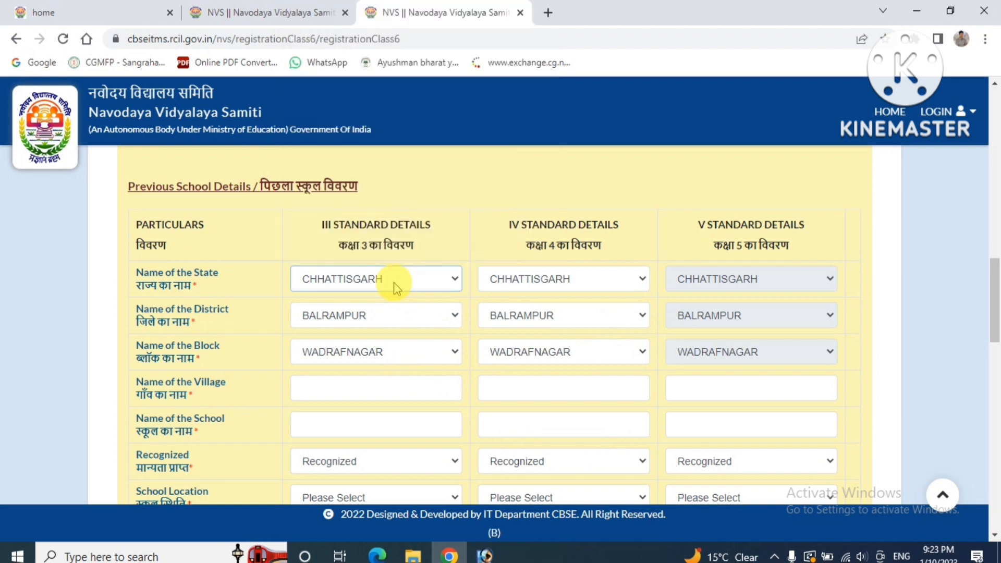
click(554, 284)
click(553, 281)
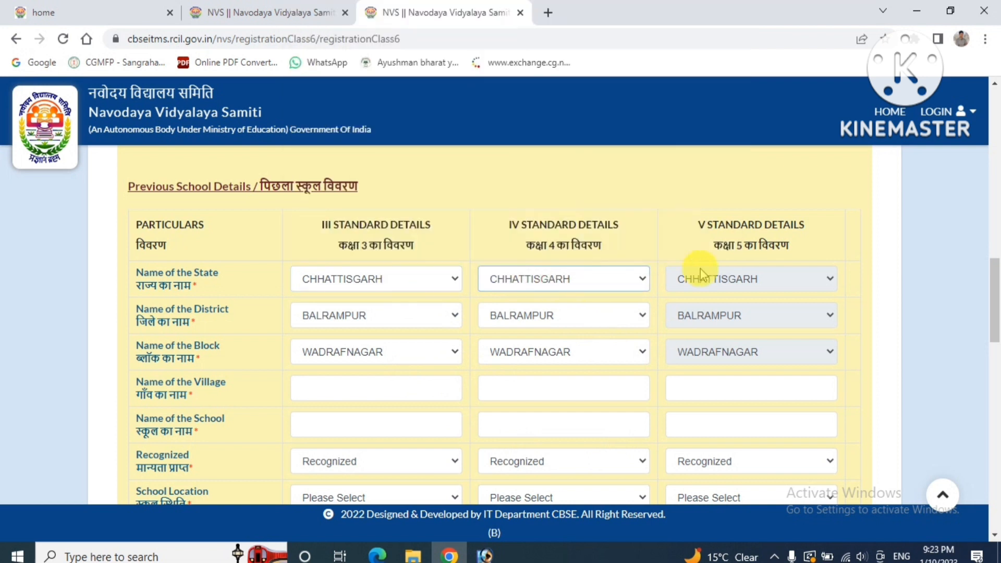
click(374, 332)
click(374, 332)
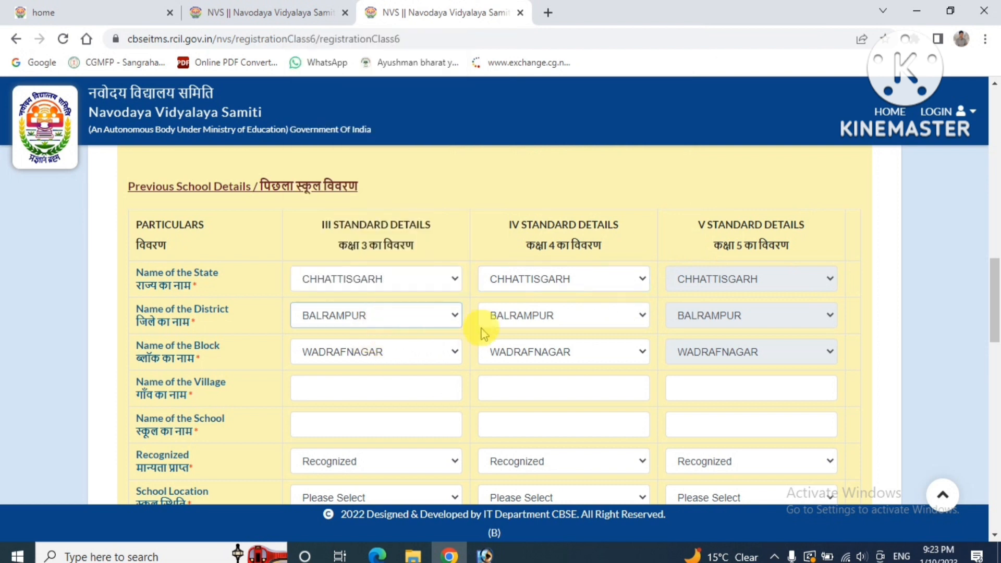
click(522, 326)
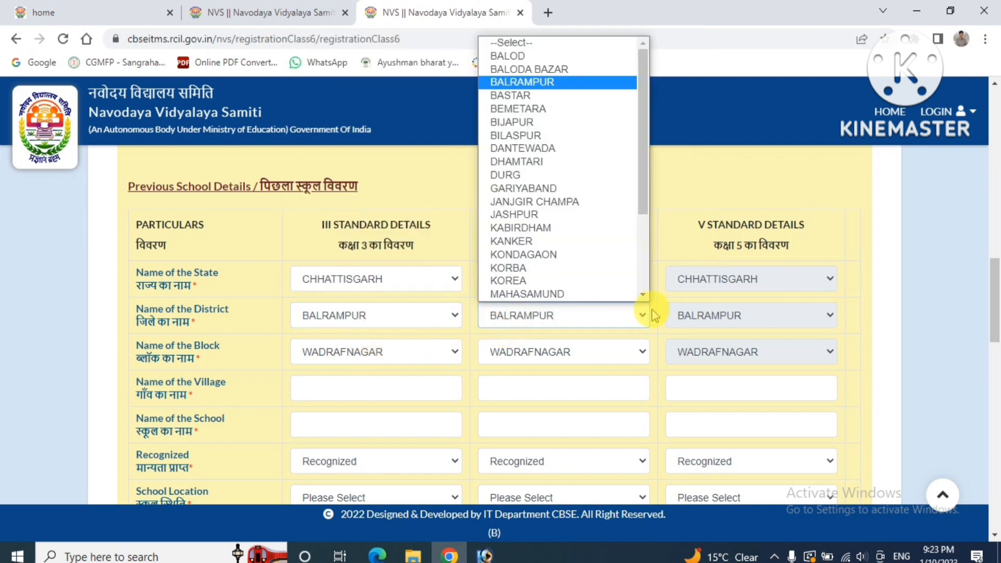
click(685, 313)
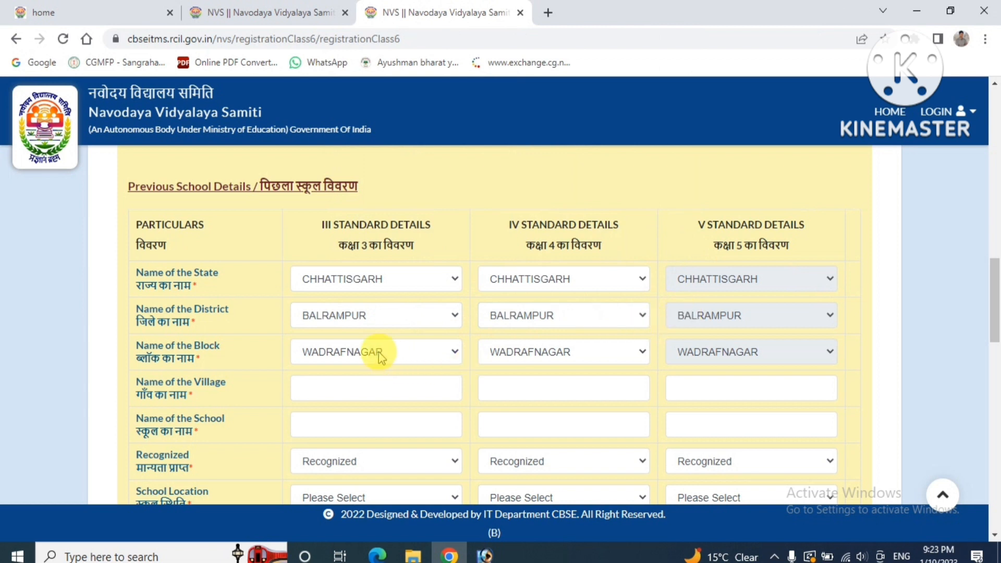
click(377, 352)
click(380, 356)
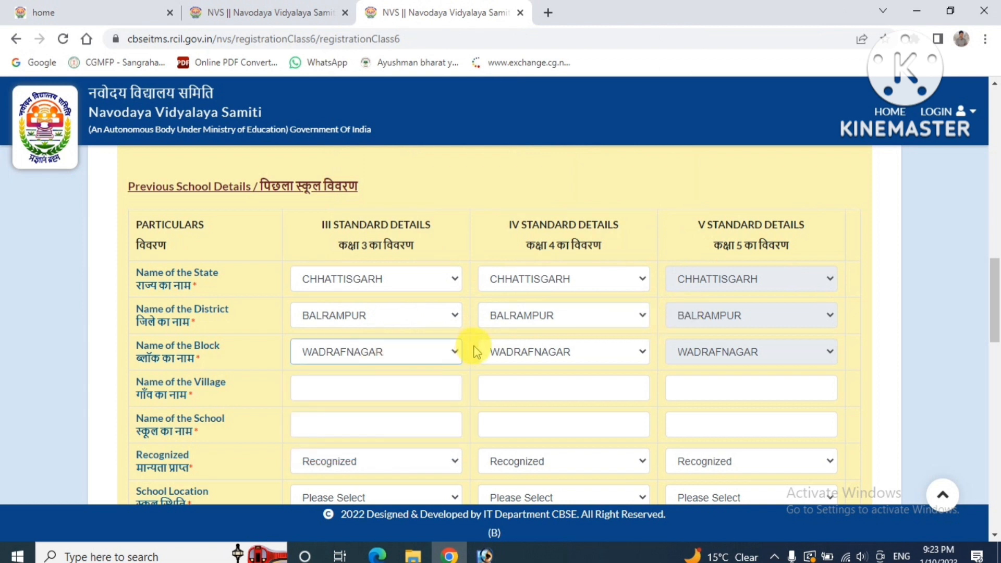
click(539, 353)
click(537, 352)
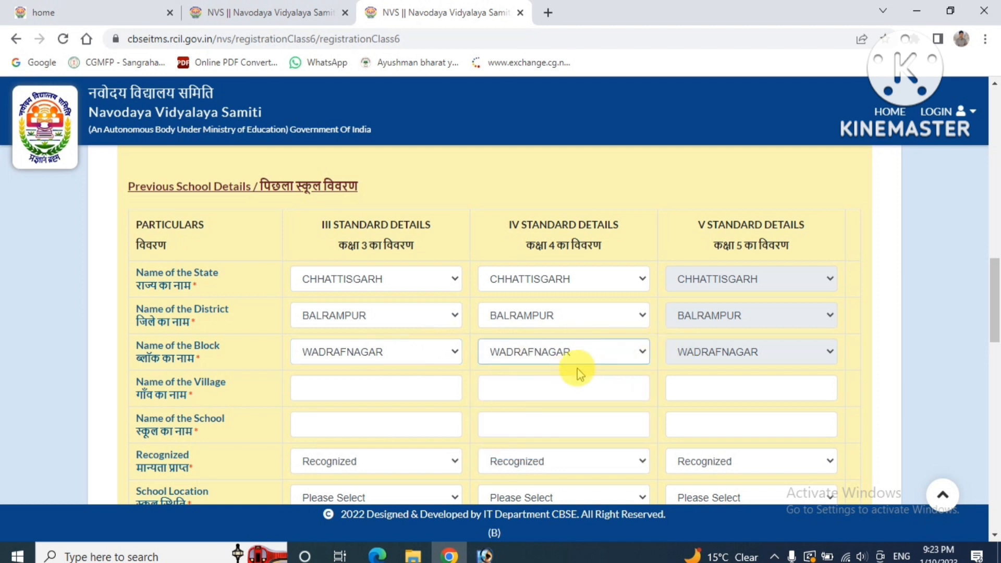
click(705, 352)
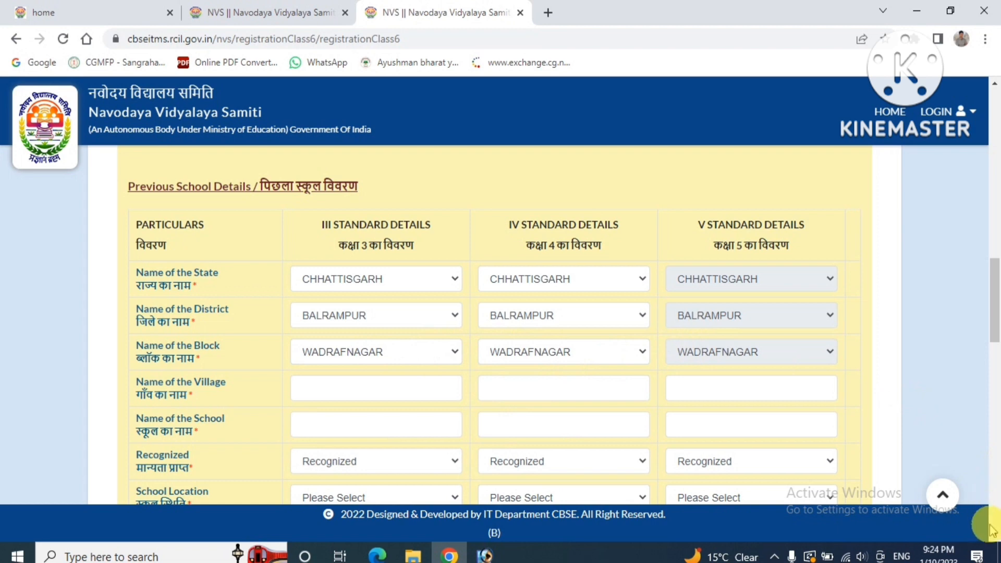
scroll(993, 532, down, 12)
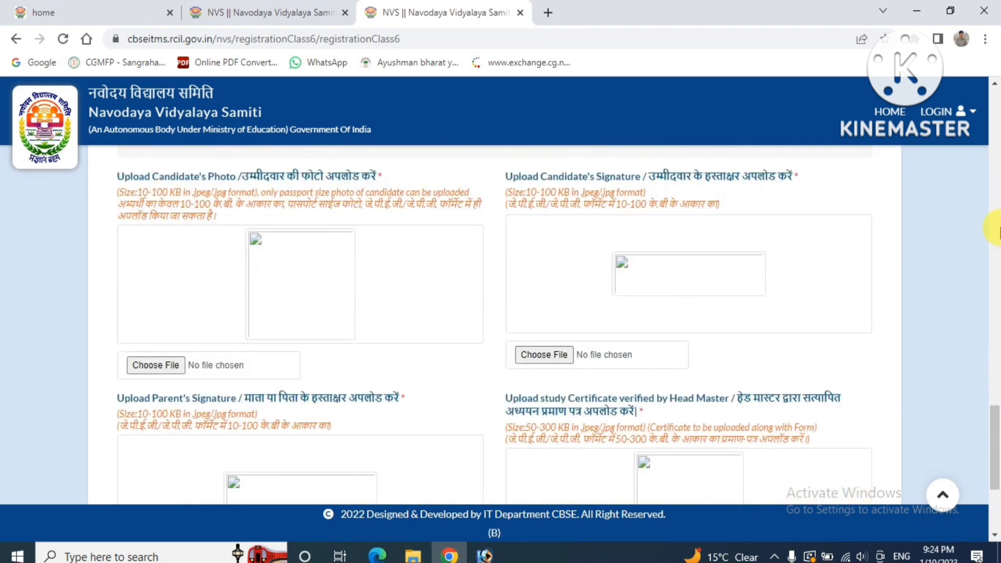
click(994, 83)
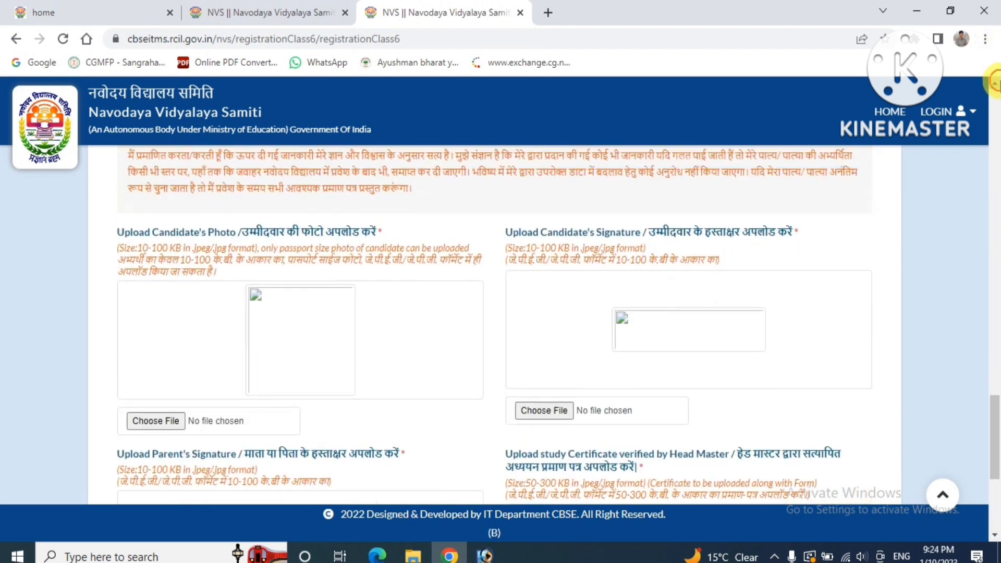
drag(994, 83, 994, 83)
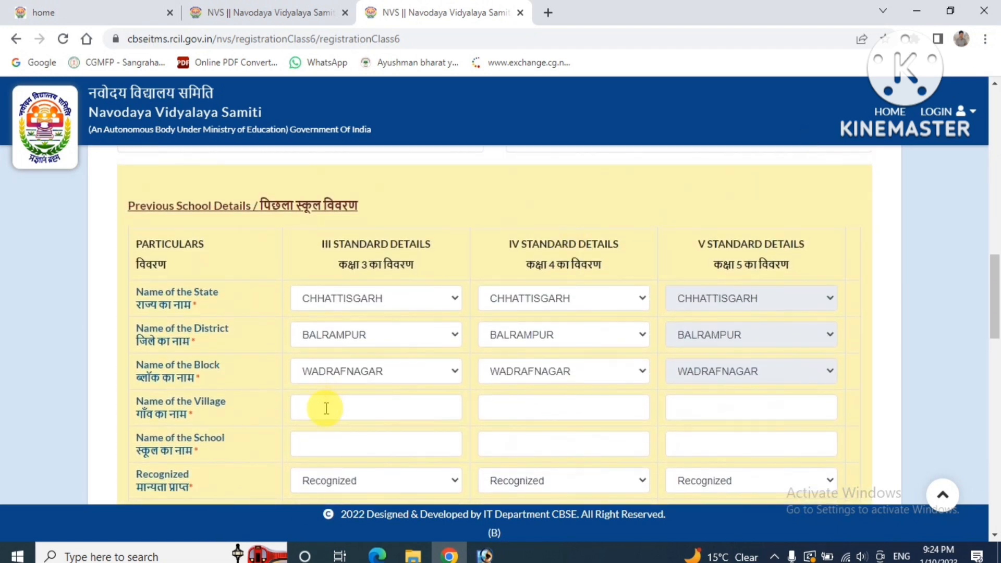
Fill the Class III, IV and V village fields with rajkheta; Class IV gets rajkhetarajkheta
click(345, 417)
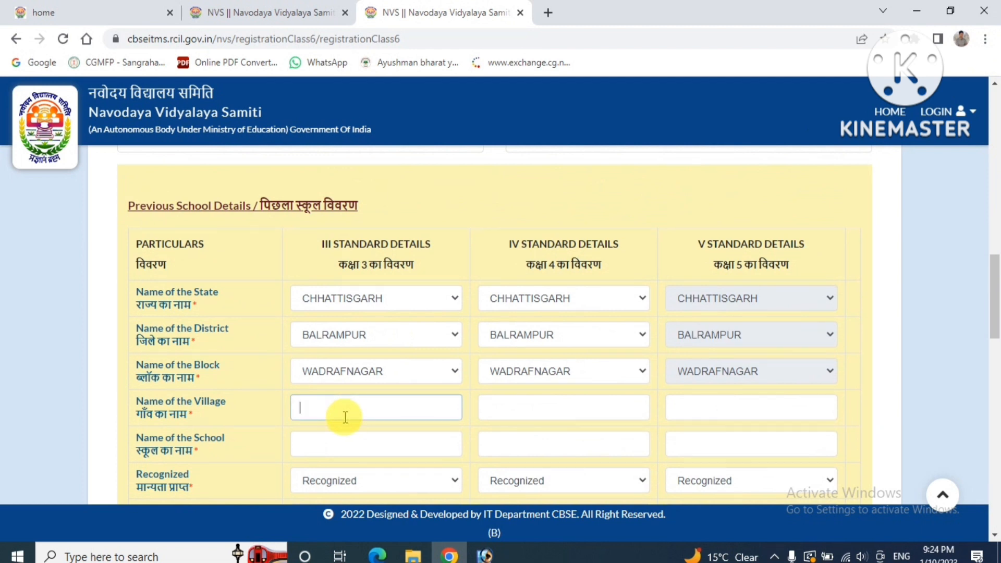
text(rajkheta)
key(Tab)
text(rajkh)
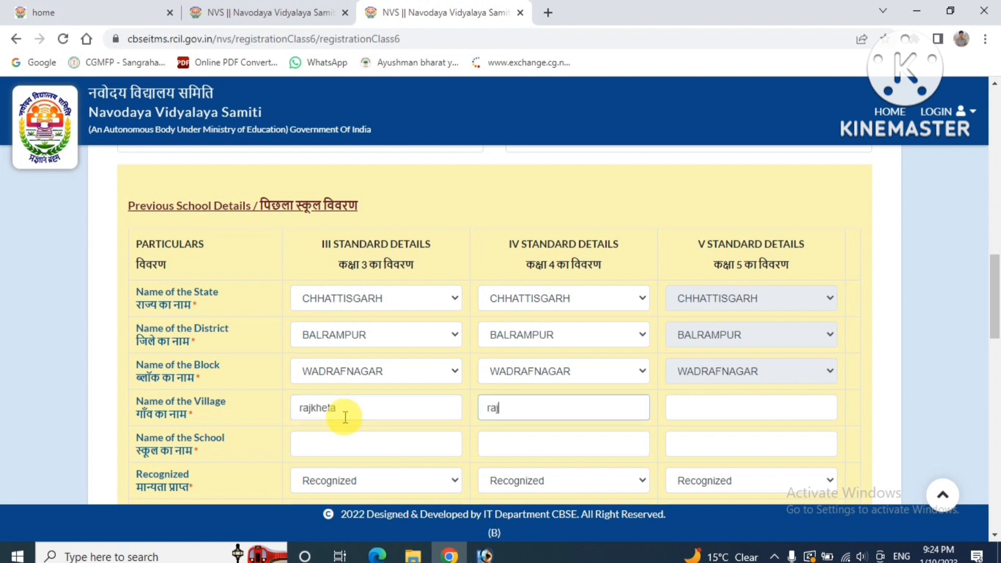
text(etarajkheta)
key(Tab)
text(rajkheta)
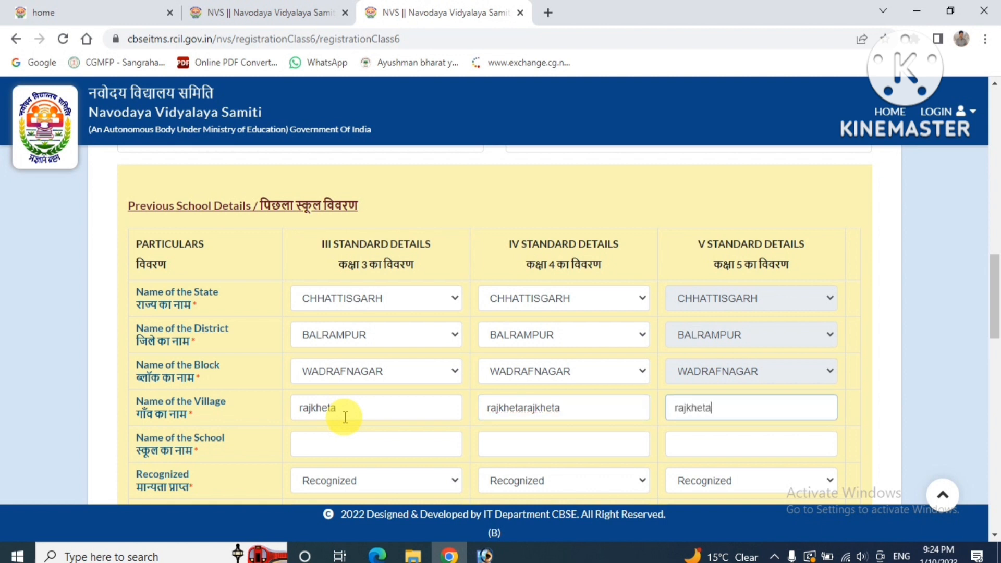
click(347, 444)
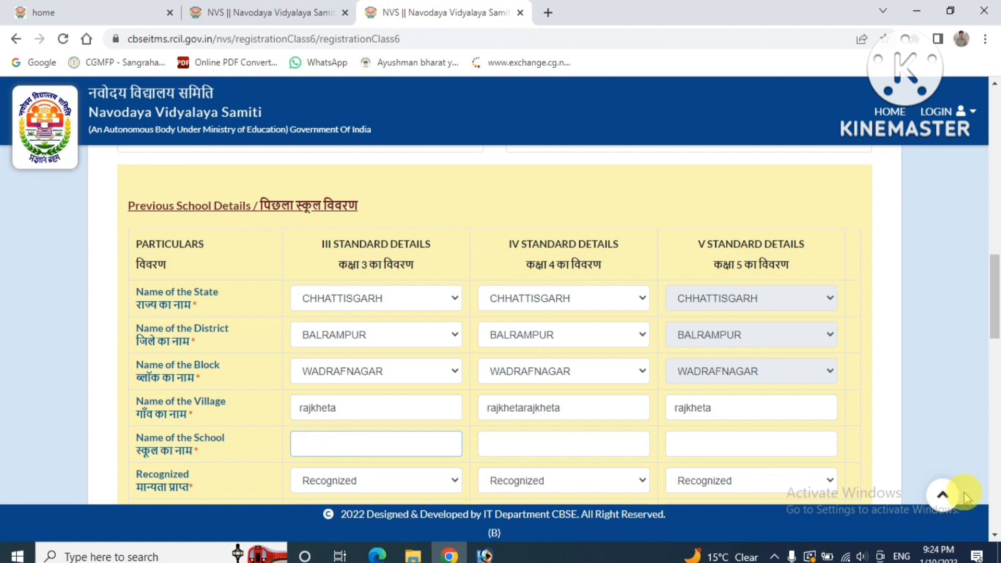
Enter 'govt primary school rajkheta' as the Class III, V and IV school names
click(814, 447)
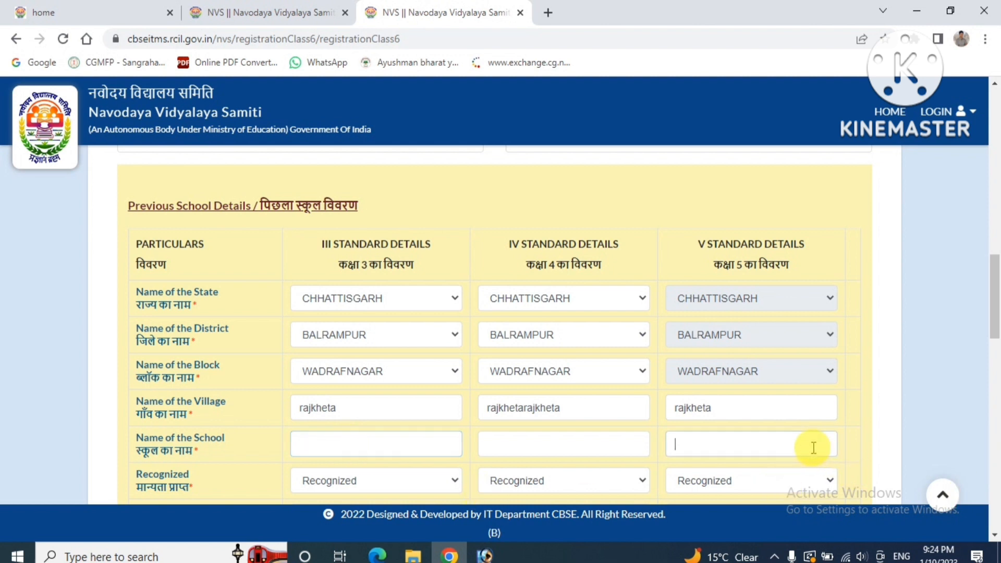
click(994, 534)
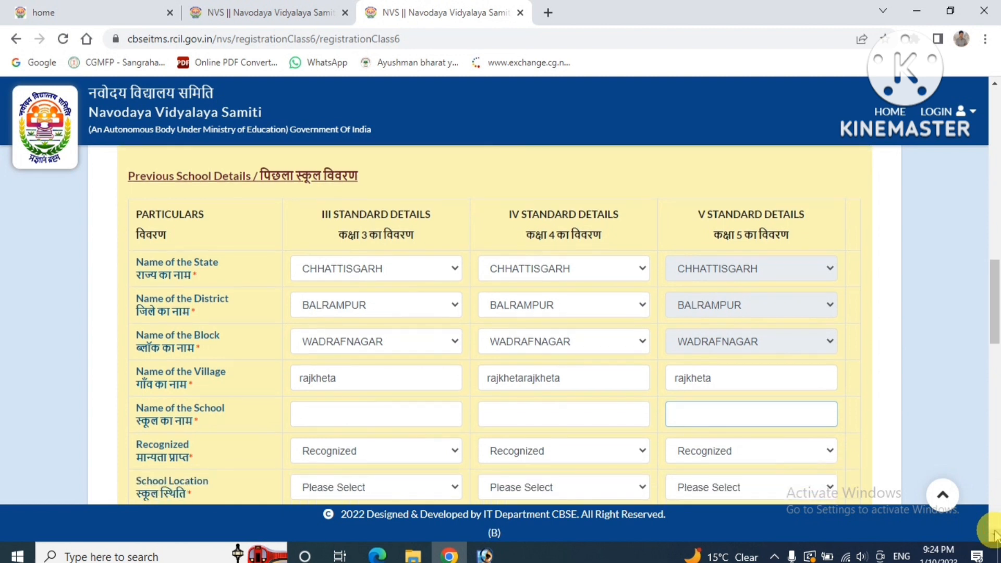
click(377, 416)
text(go)
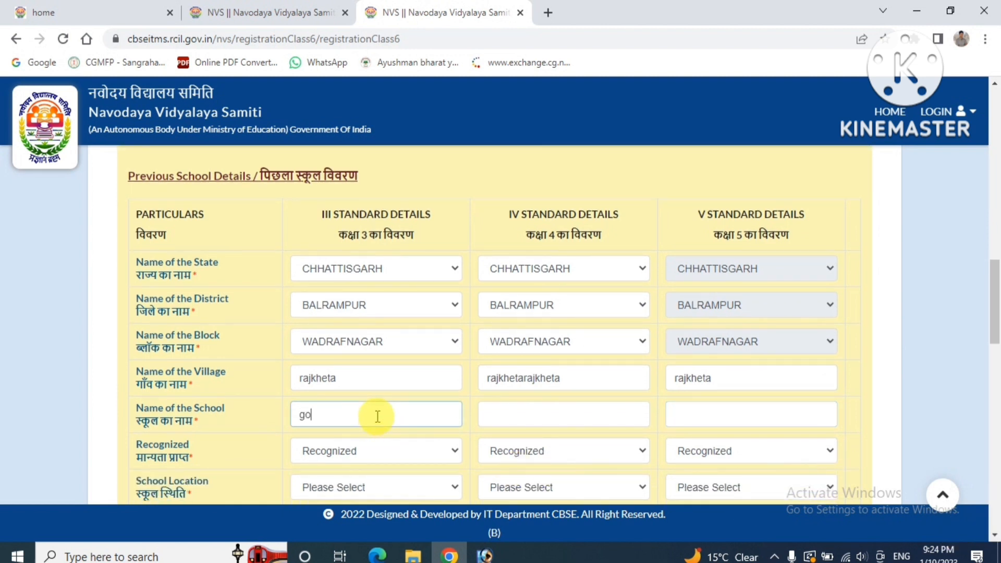
text(vt primary school rajkheta)
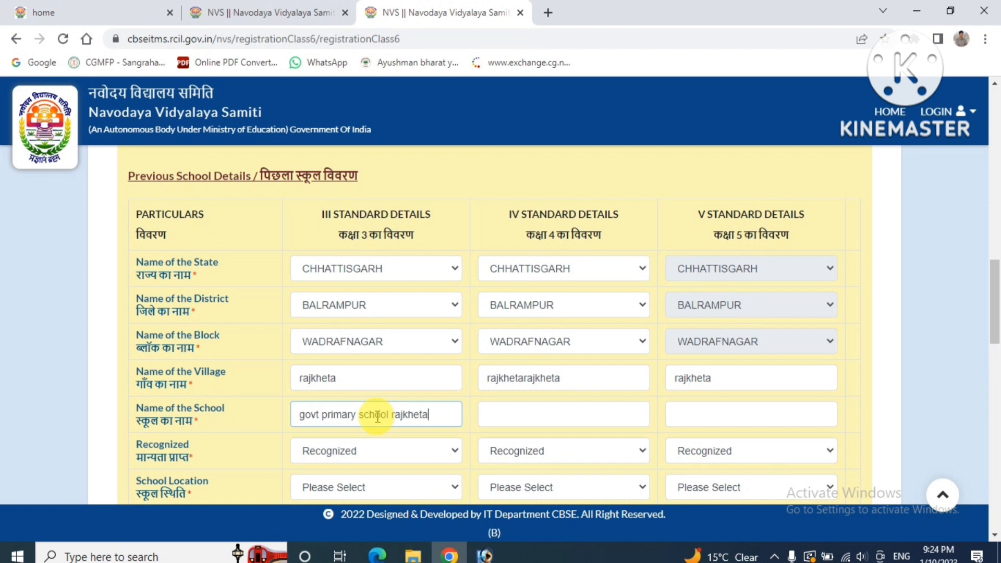
key(shift+Left)
key(shift+Left)
key(shift+Left)
key(shift+Left)
key(shift+Left)
key(shift+Left)
key(shift+Left)
key(shift+Left)
key(shift+Left)
key(shift+Left)
key(shift+Left)
key(shift+Left)
key(shift+Left)
key(shift+Left)
key(shift+Left)
key(shift+Left)
key(shift+Left)
key(shift+Left)
key(shift+Left)
key(shift+Left)
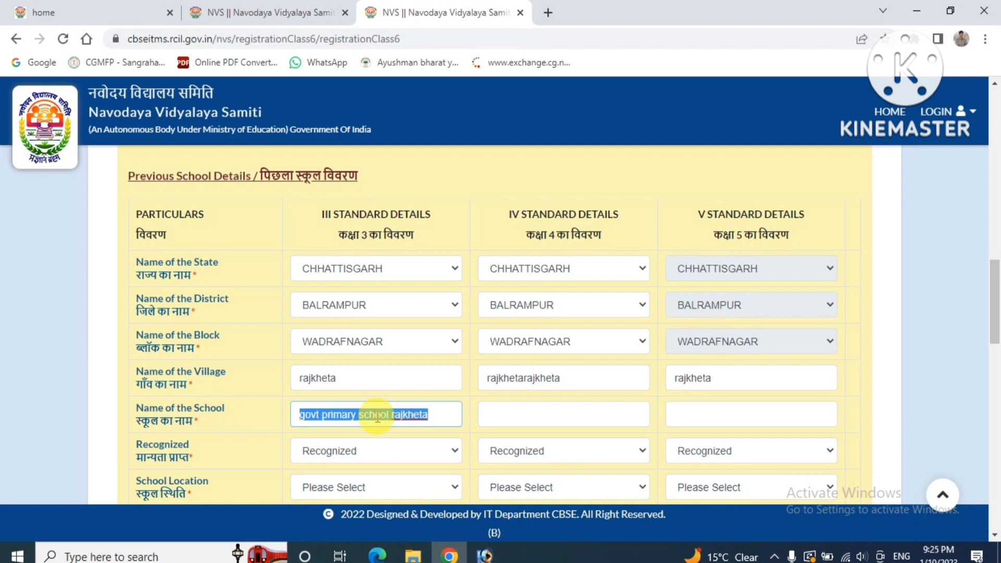
key(Tab)
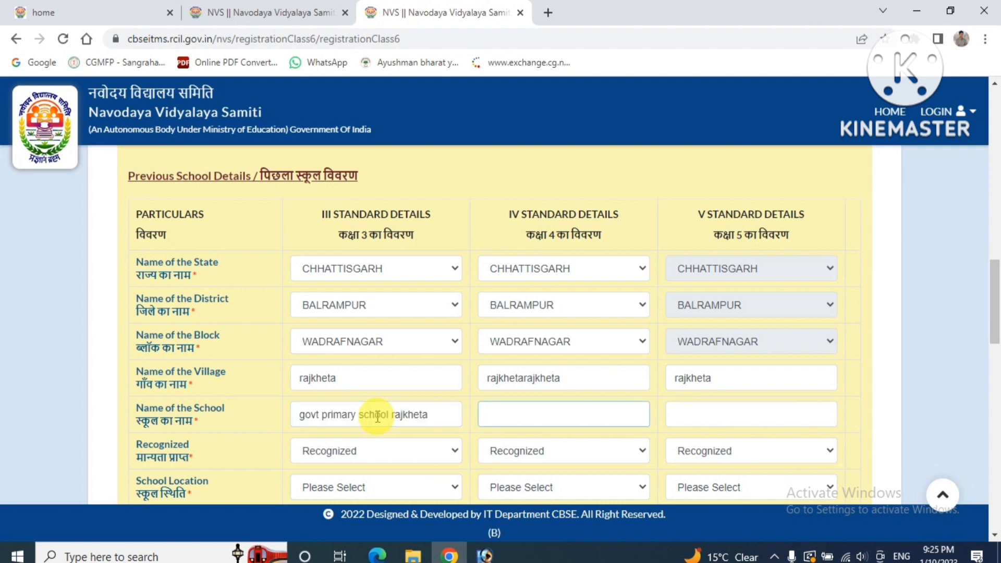
key(Tab)
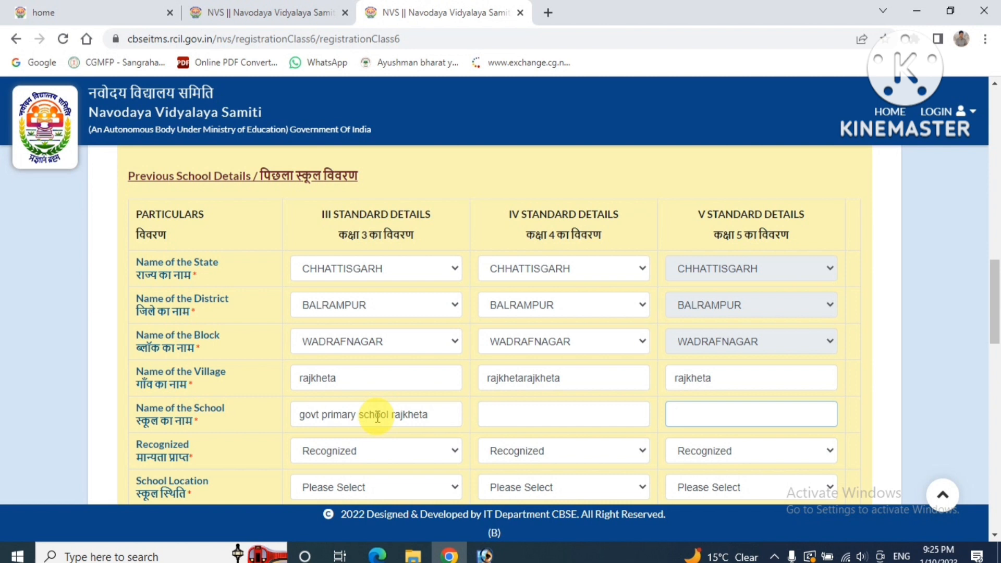
text(GOVT PRIMARY)
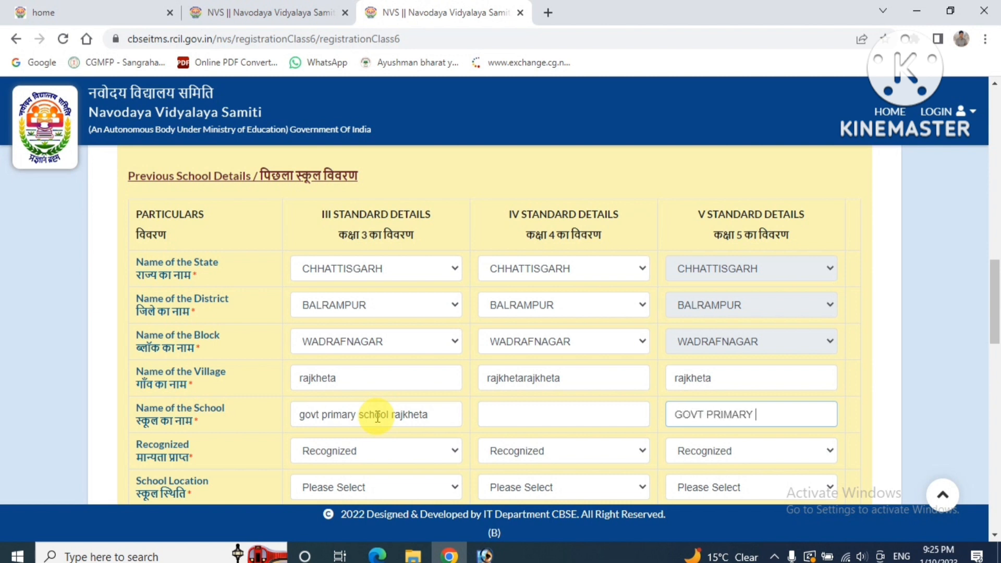
text( SCHOOL RAJKHETA)
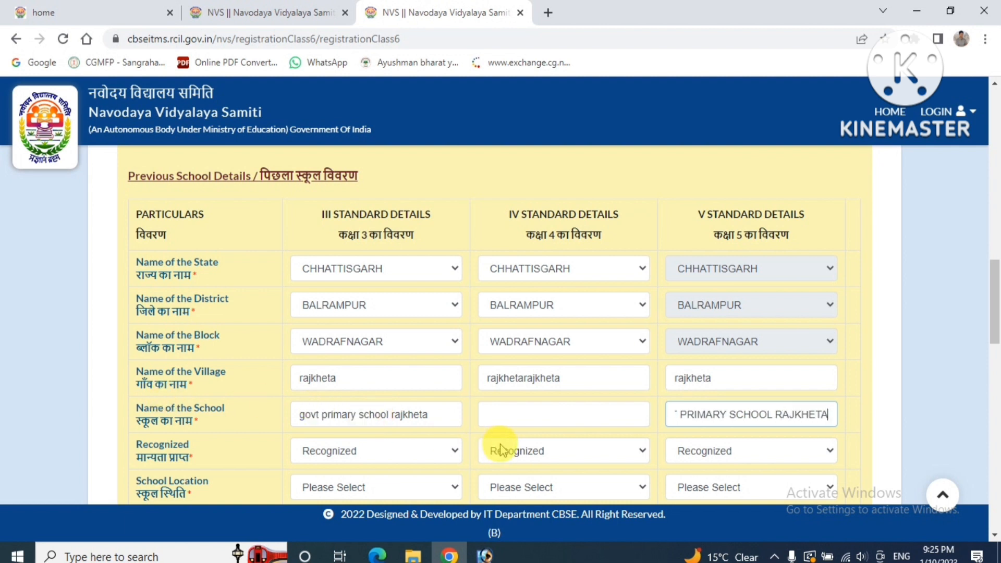
click(529, 416)
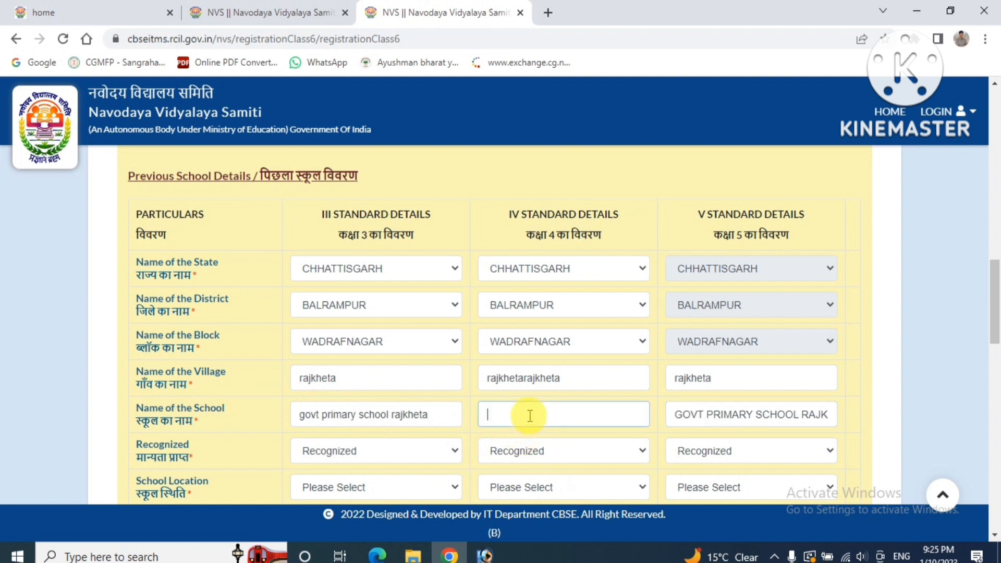
text(GOVT PRIMAY SCHOOL R)
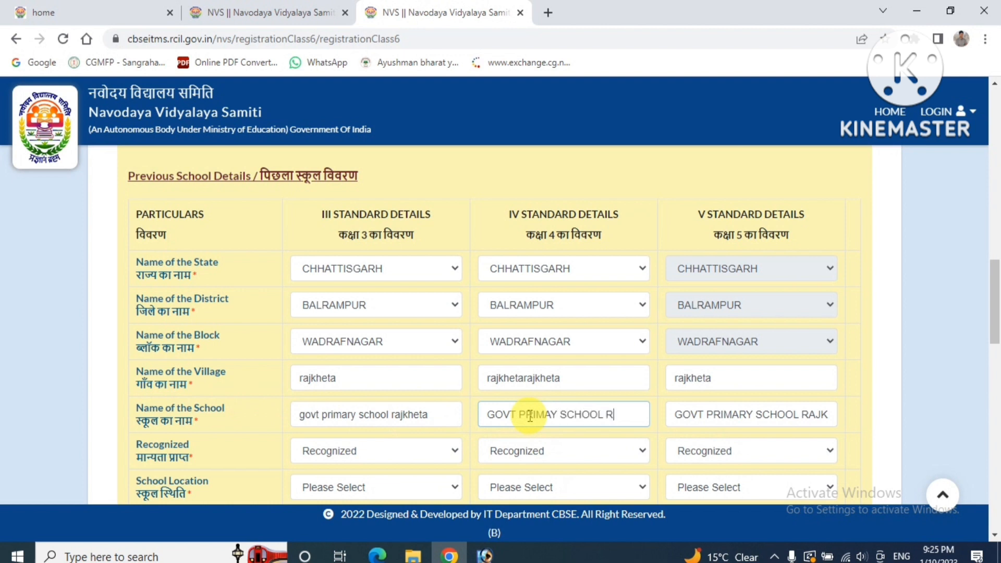
text(AJKHETA)
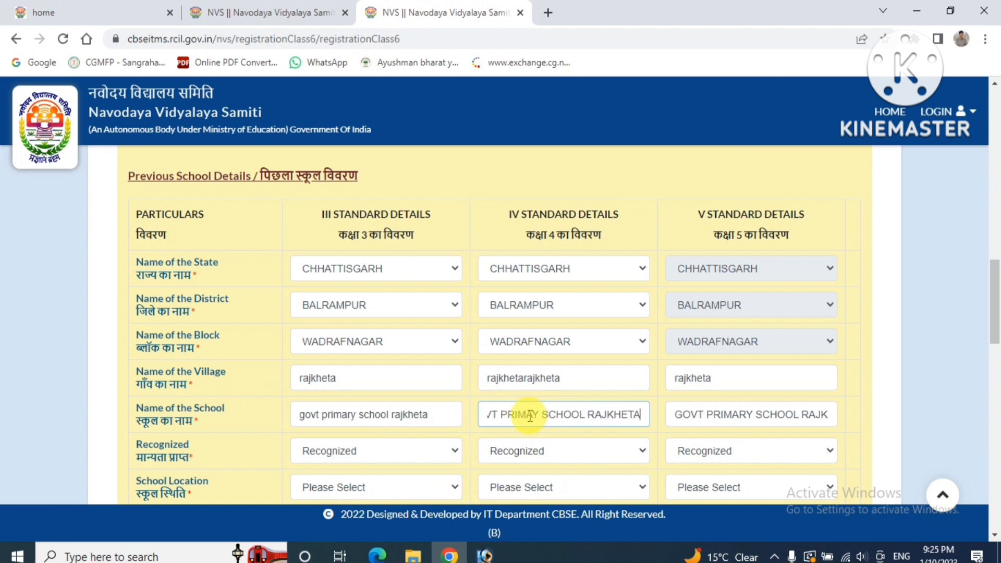
Choose Rural as the school location for the Class III, IV and V schools
click(995, 533)
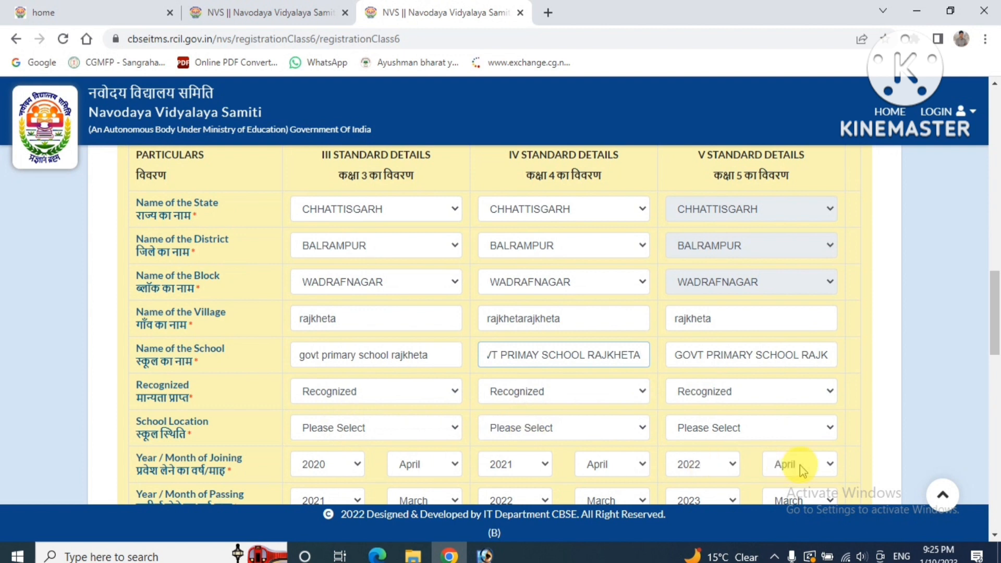
scroll(996, 536, down, 1)
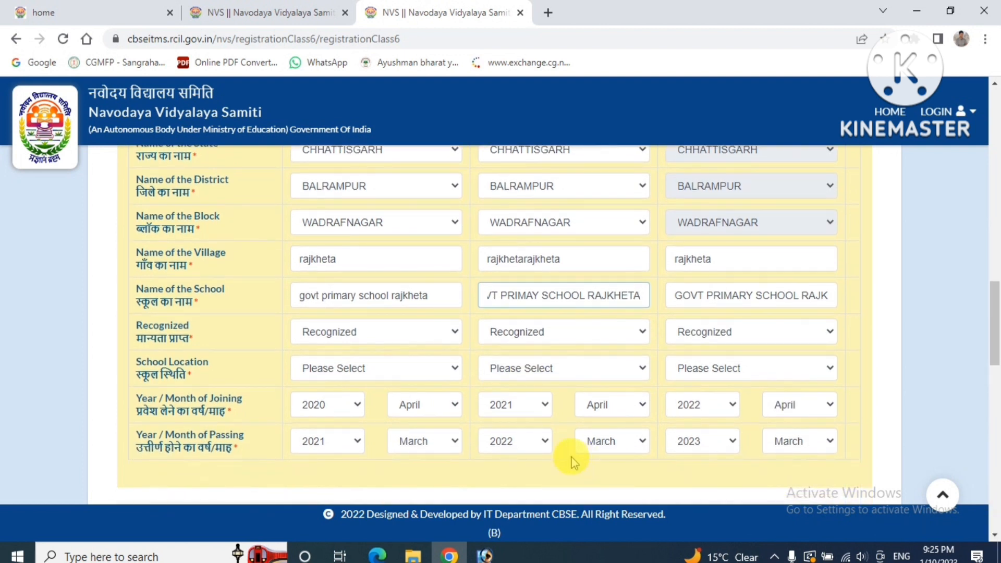
click(399, 370)
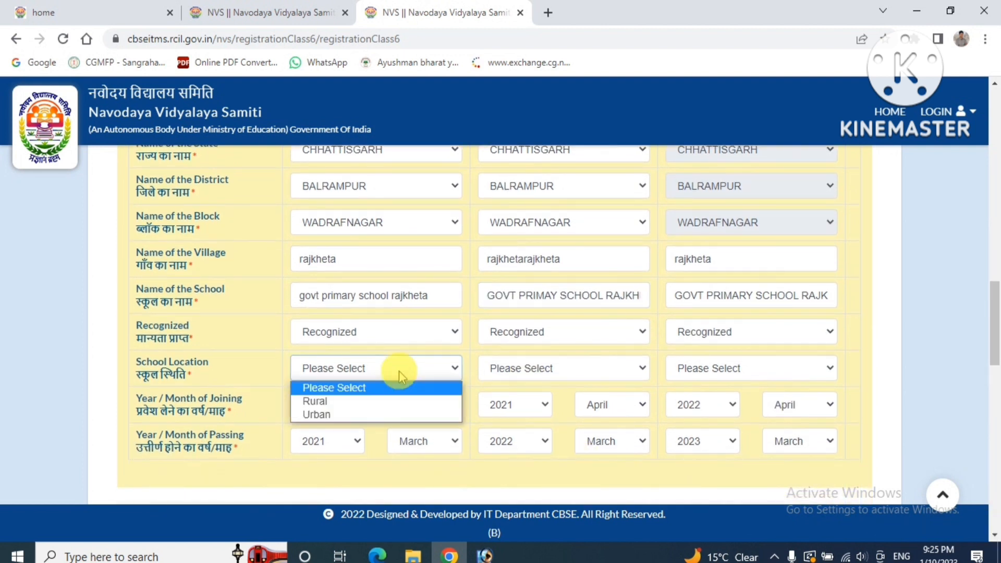
click(387, 402)
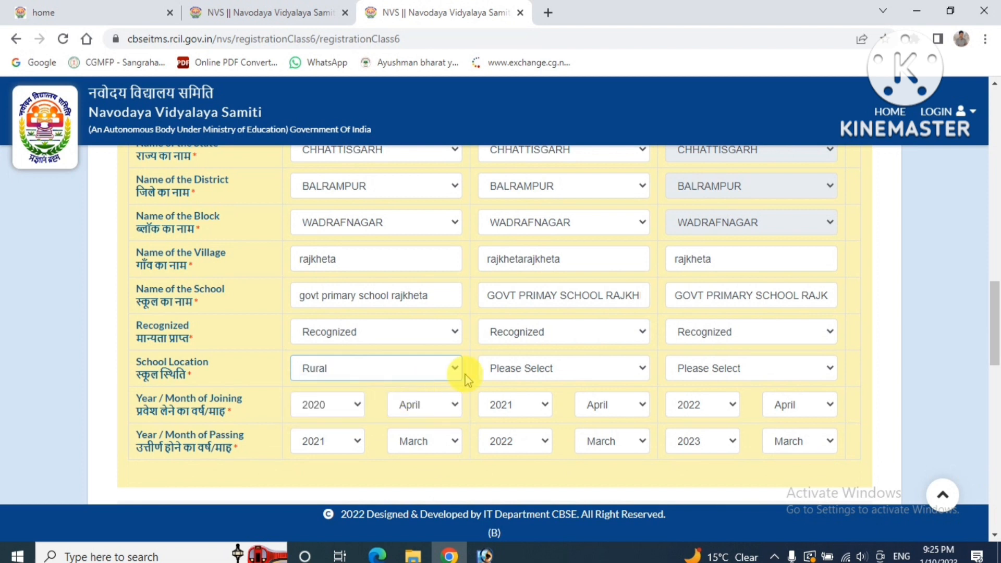
click(500, 369)
click(503, 402)
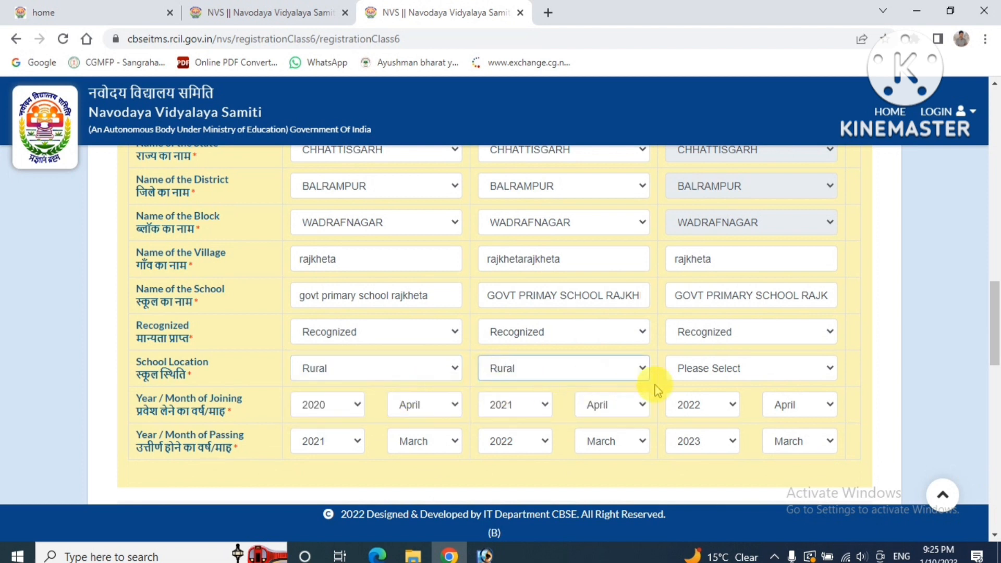
click(704, 380)
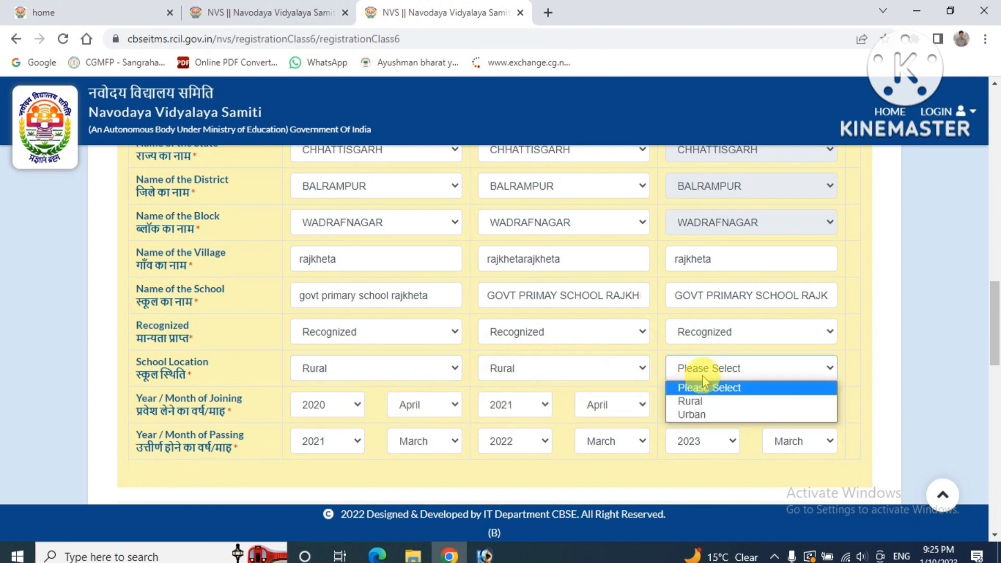
click(697, 402)
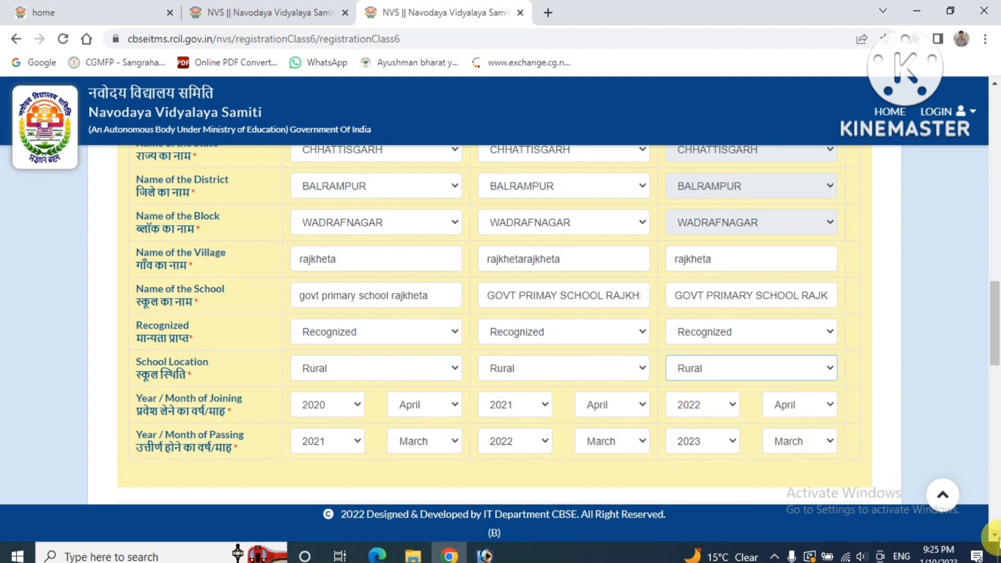
scroll(994, 534, down, 2)
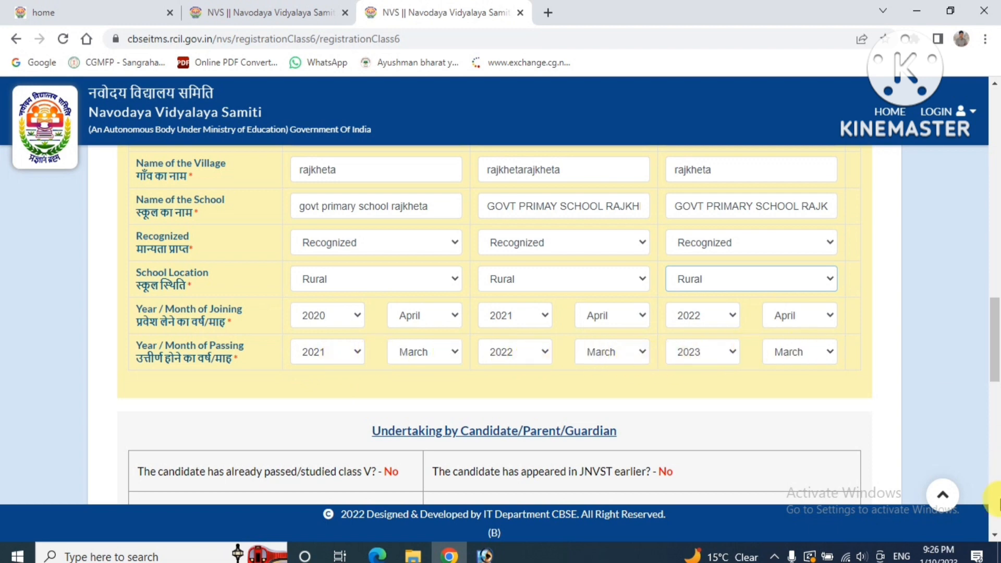
Scroll past the undertaking answers to the candidate photo and signature upload fields
scroll(996, 533, down, 10)
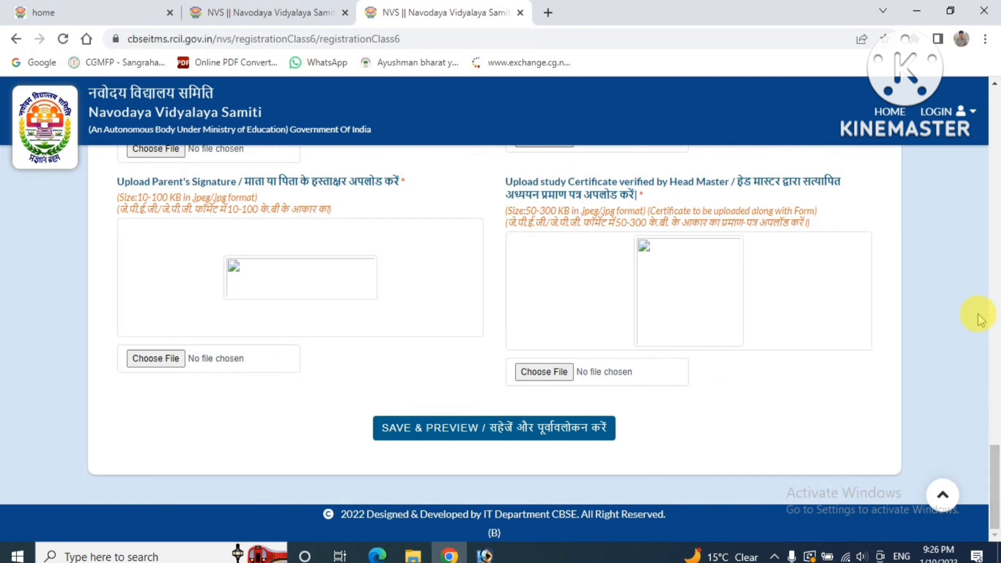
click(995, 85)
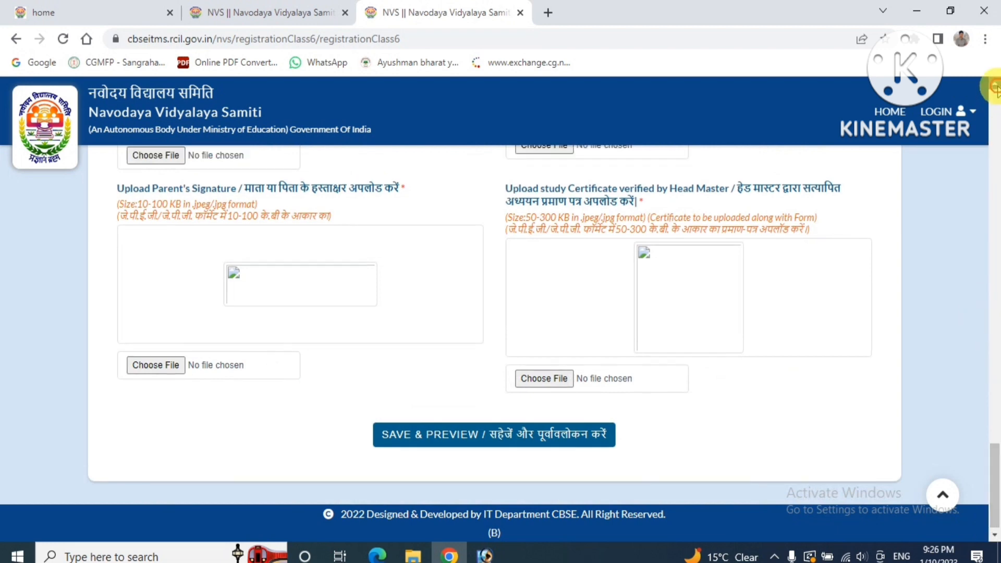
click(994, 86)
click(994, 86)
click(994, 86)
click(995, 86)
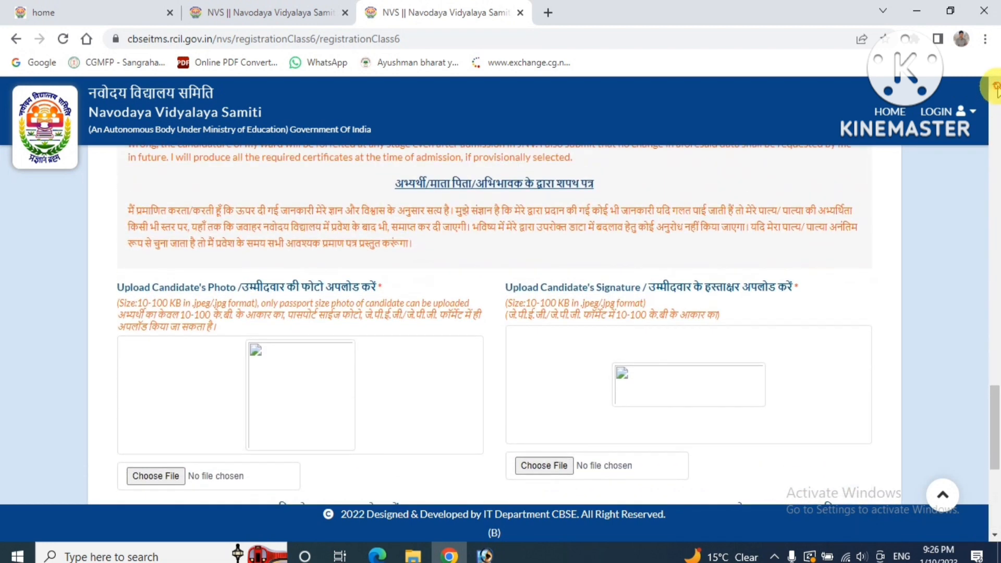
click(995, 86)
click(995, 86)
click(994, 86)
click(995, 86)
click(995, 86)
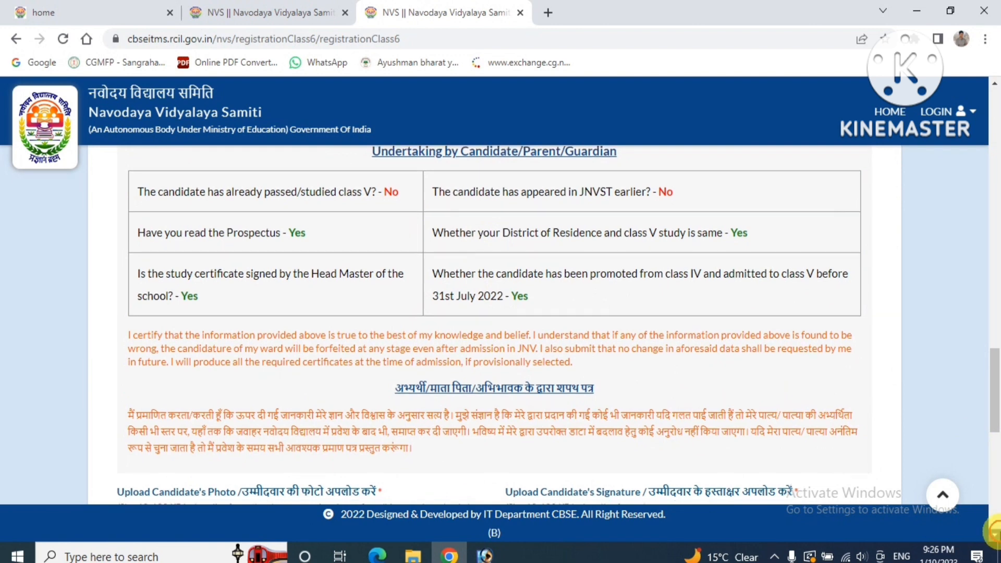
scroll(994, 531, down, 2)
scroll(993, 531, down, 2)
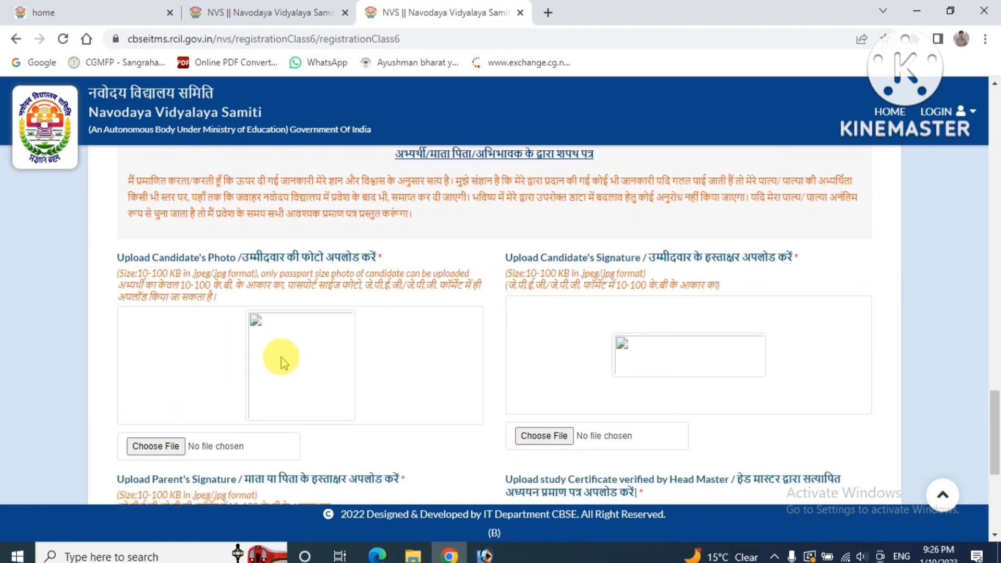
Upload images pic.jpg from the Desktop as the candidate's photo
click(156, 446)
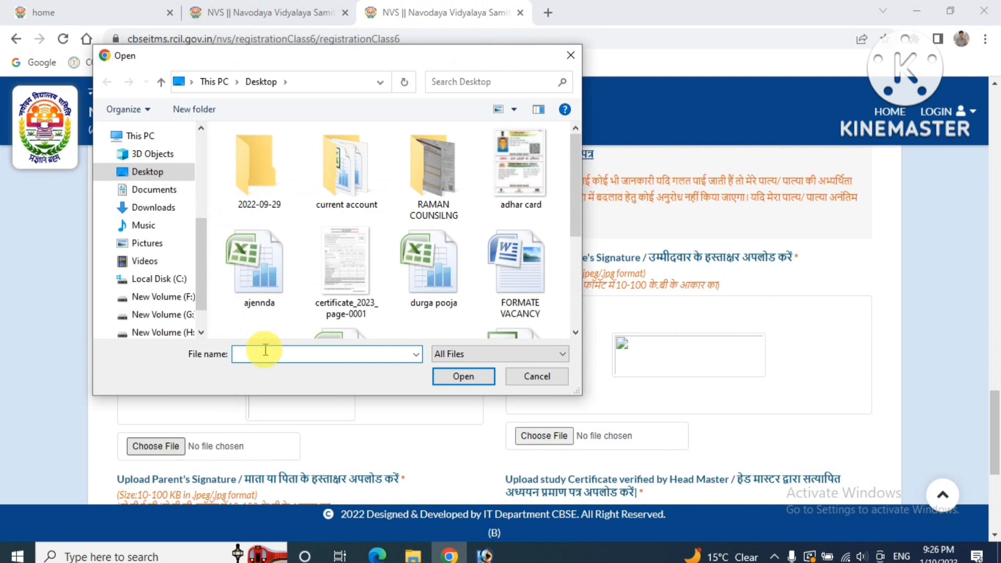
text(P)
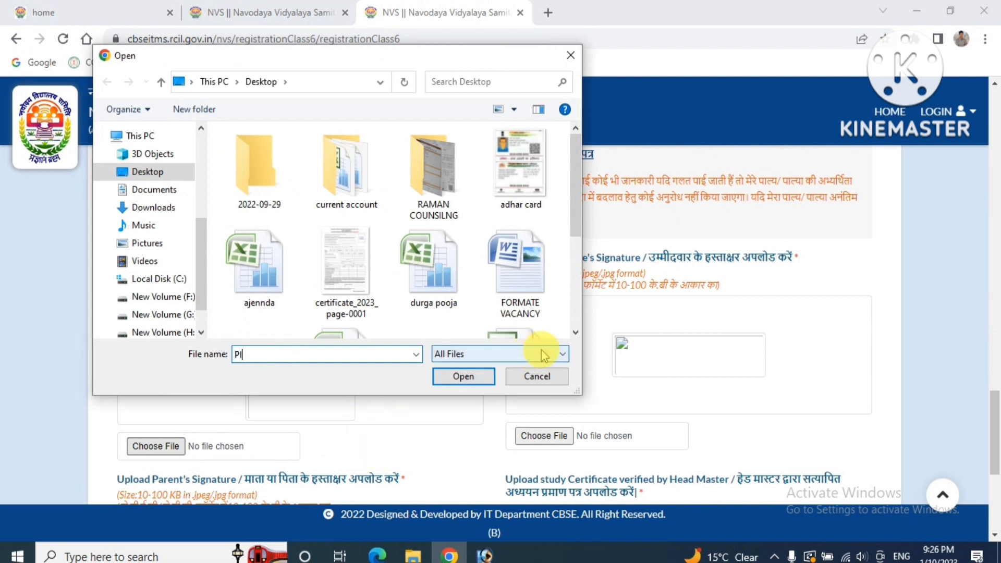
click(575, 333)
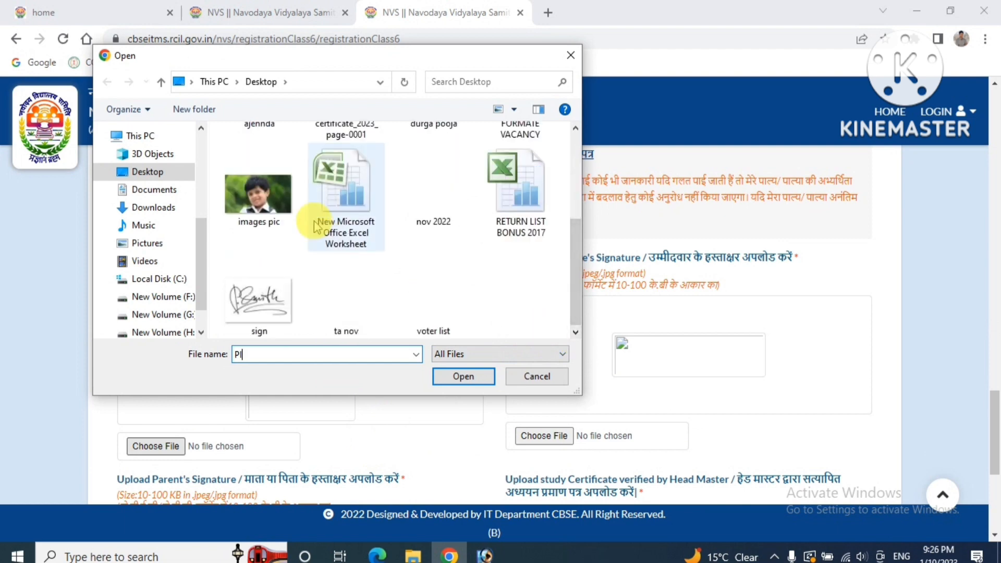
click(259, 196)
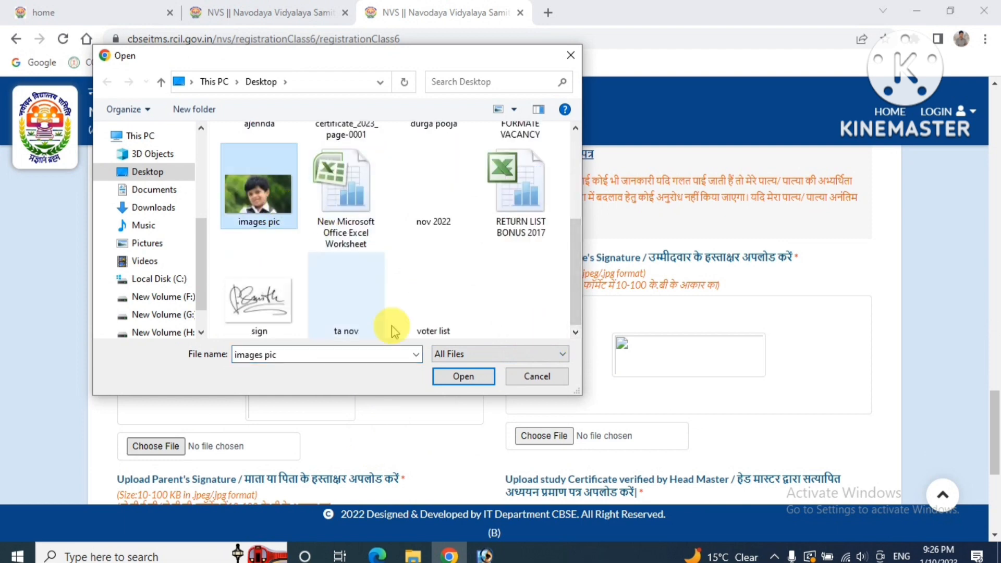
click(454, 374)
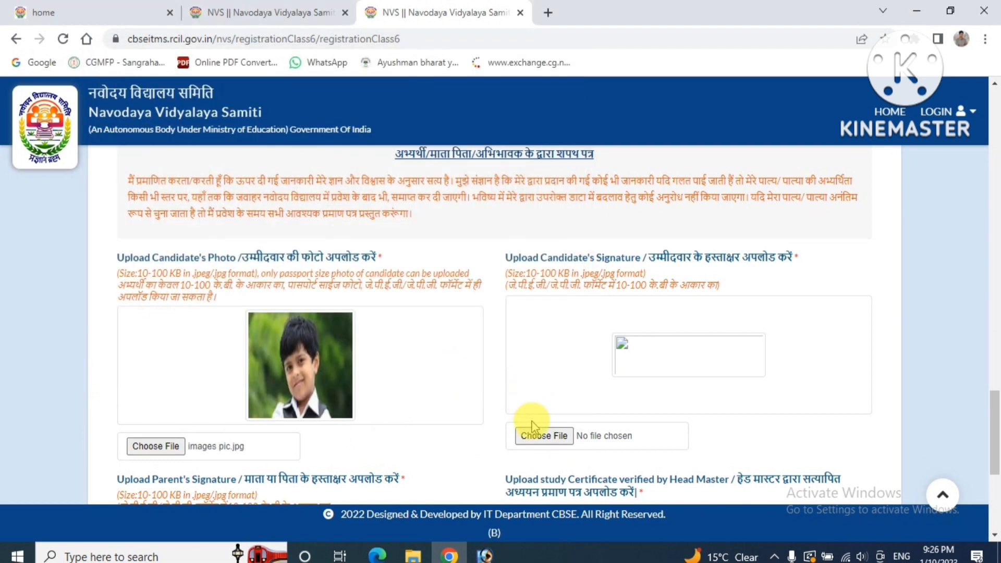
Upload sign.jpg as the candidate's signature
click(538, 438)
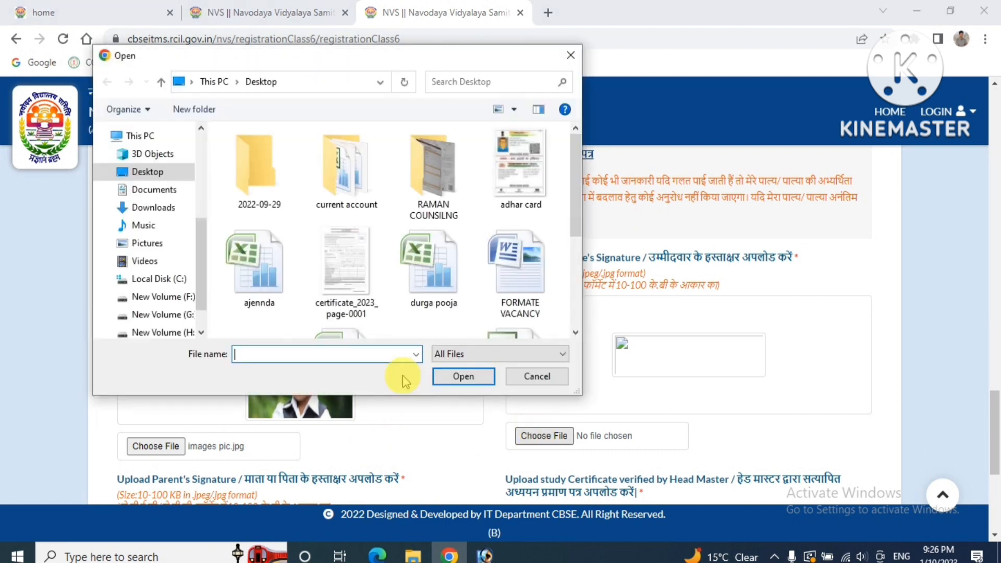
click(575, 333)
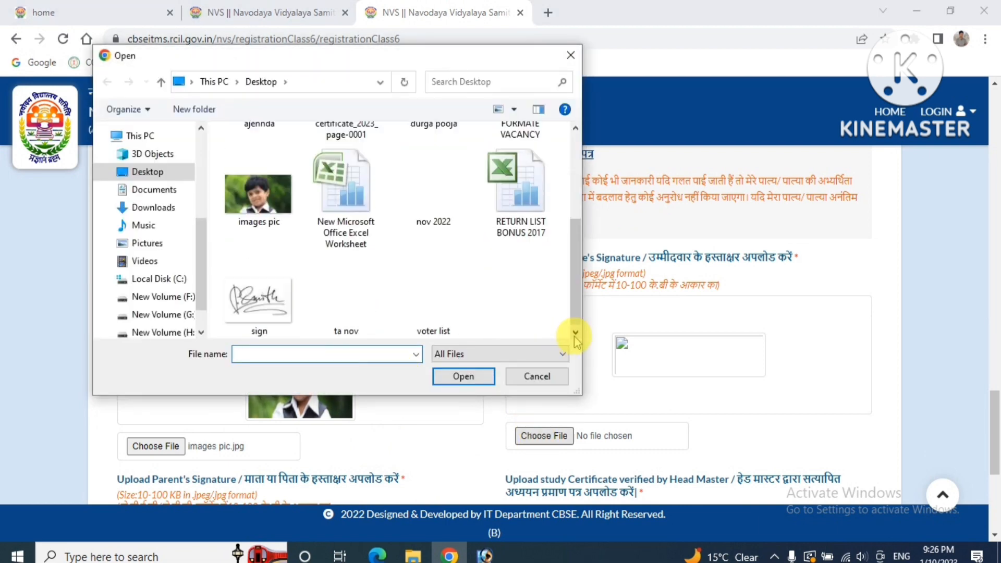
click(273, 299)
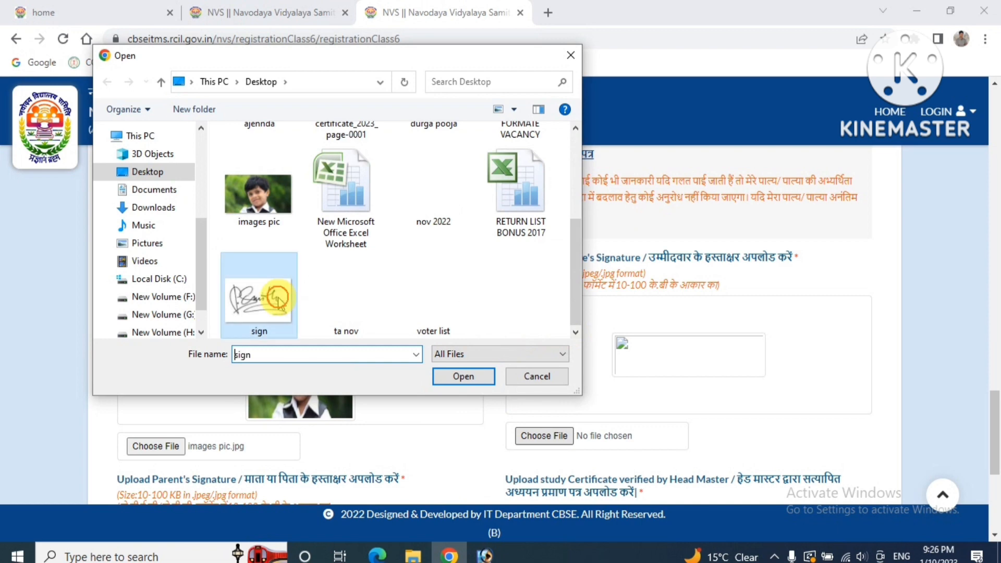
click(443, 376)
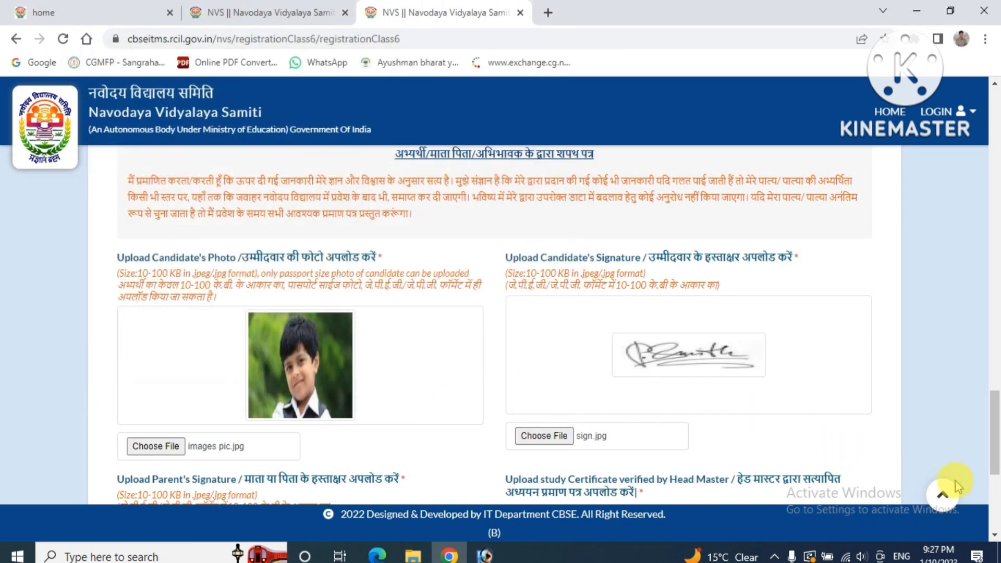
scroll(994, 539, down, 4)
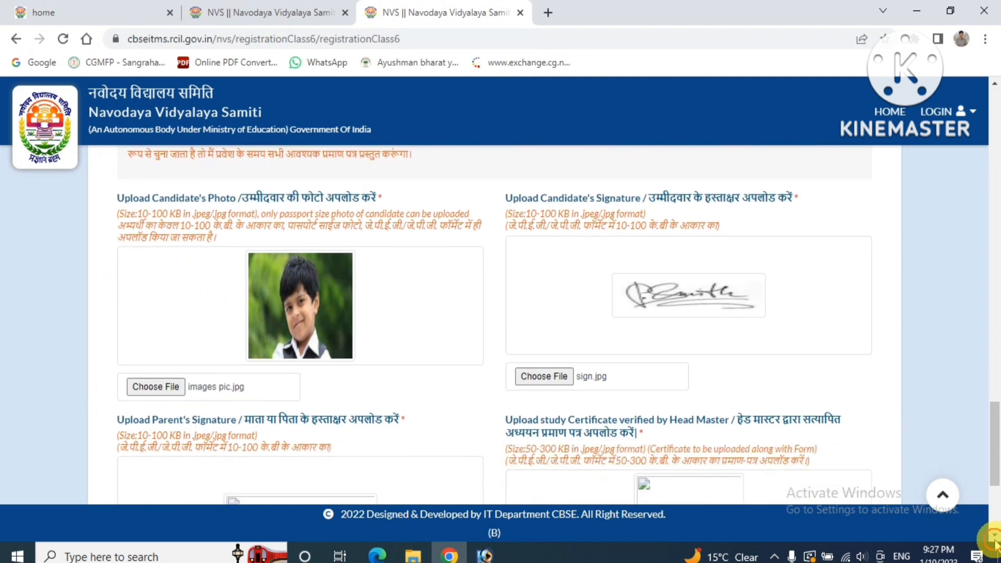
Upload sign.jpg as the parent's signature
click(995, 539)
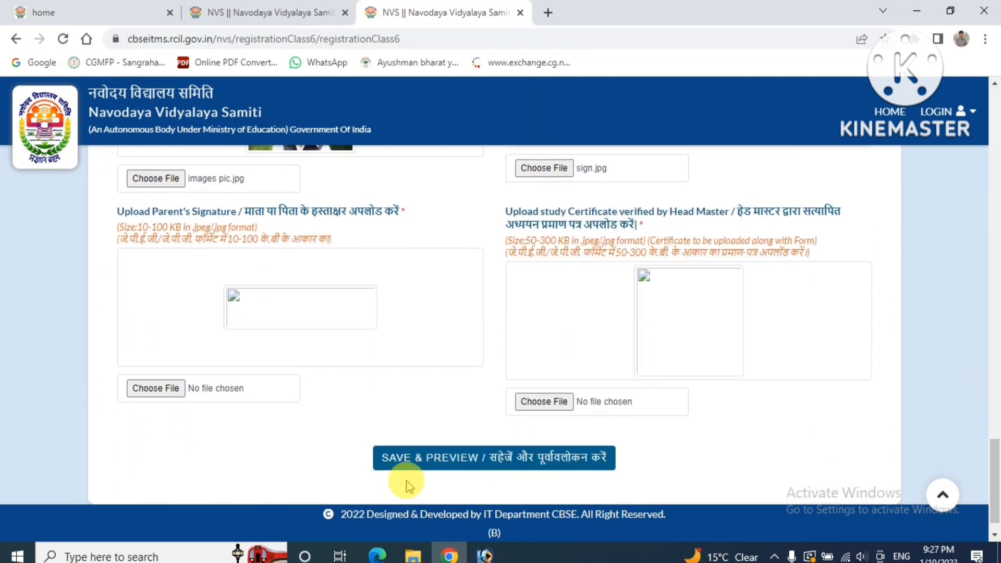
click(167, 389)
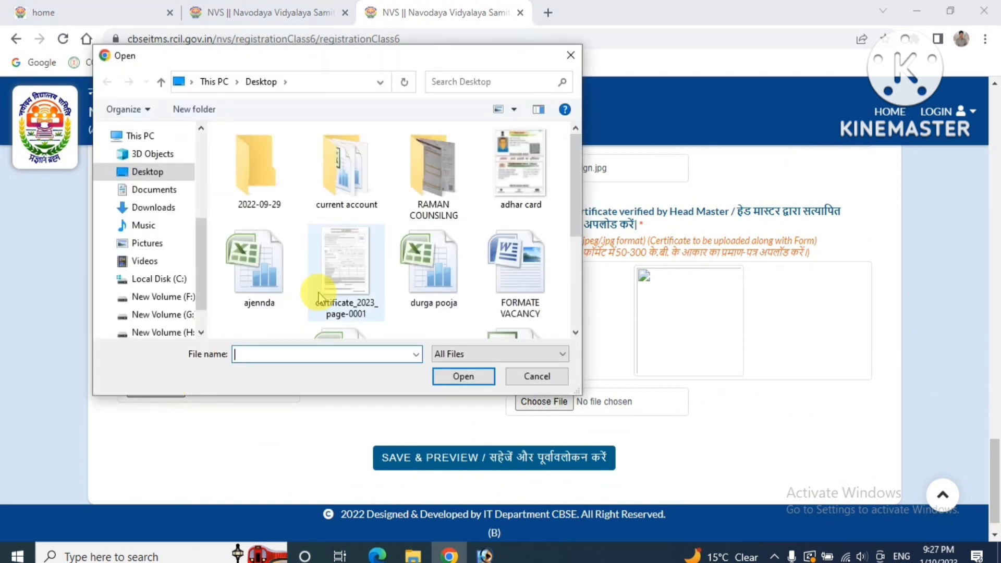
scroll(570, 330, down, 3)
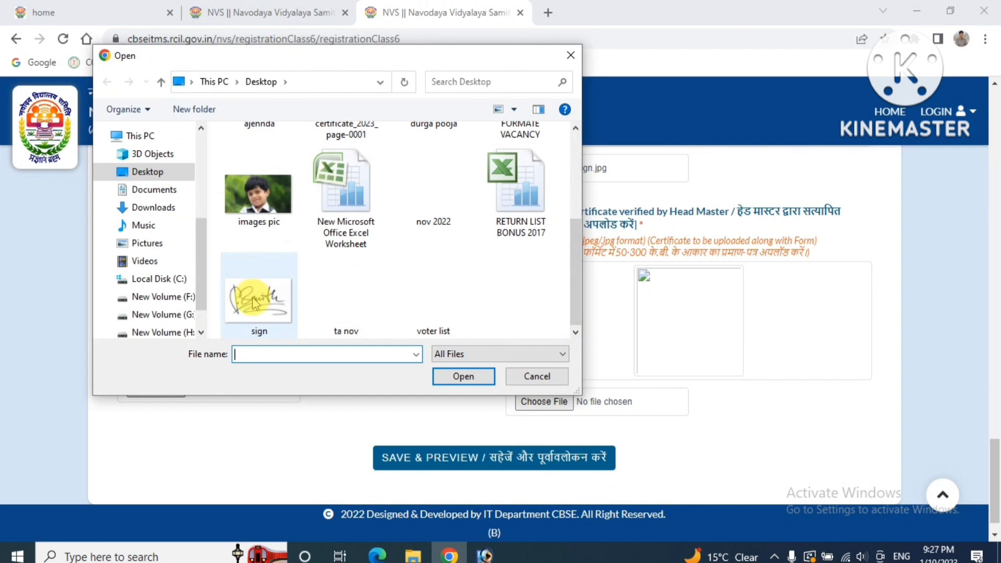
click(254, 304)
click(451, 376)
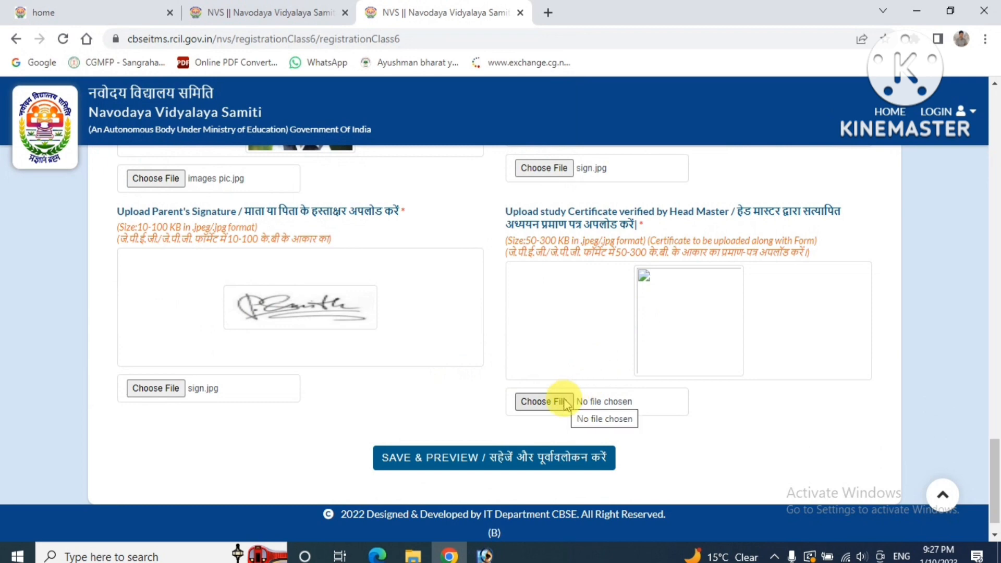
Upload certificate_2023_page-0001.jpg as the study certificate
click(543, 401)
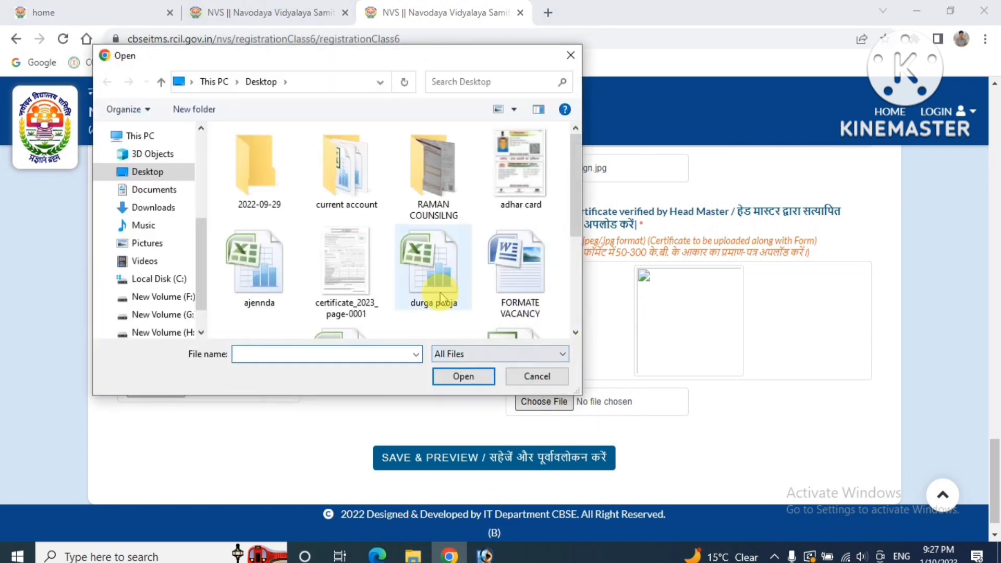
click(575, 332)
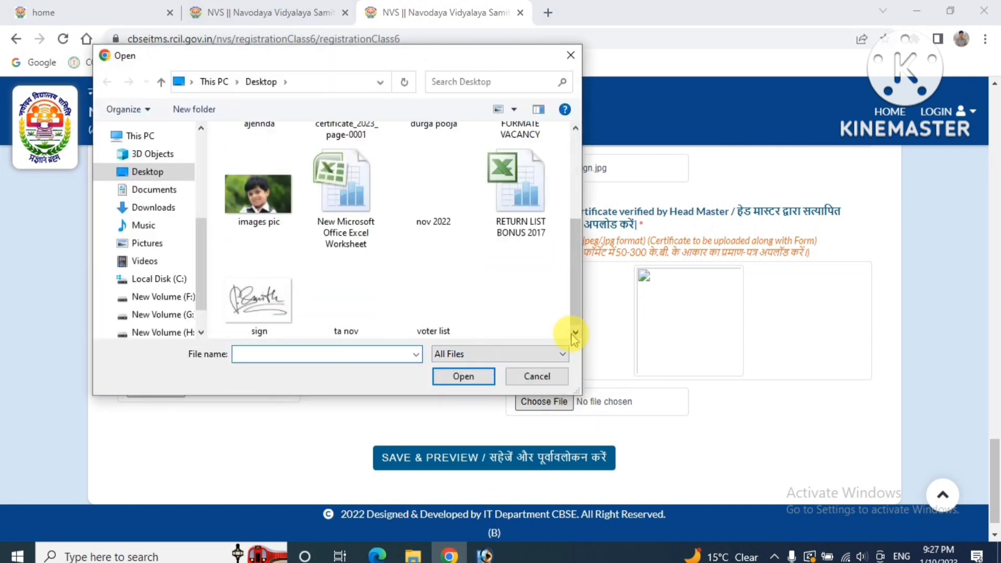
click(575, 128)
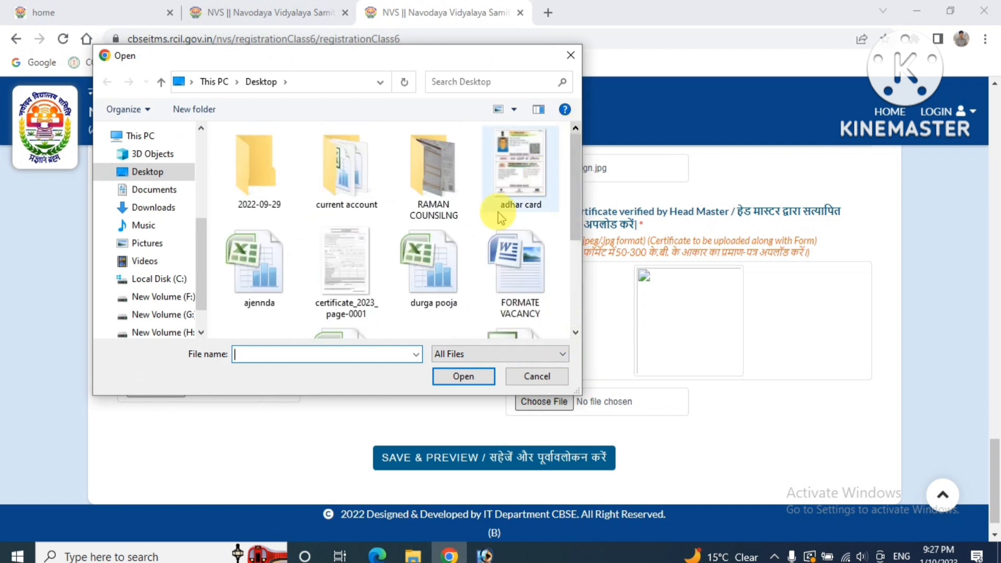
click(369, 268)
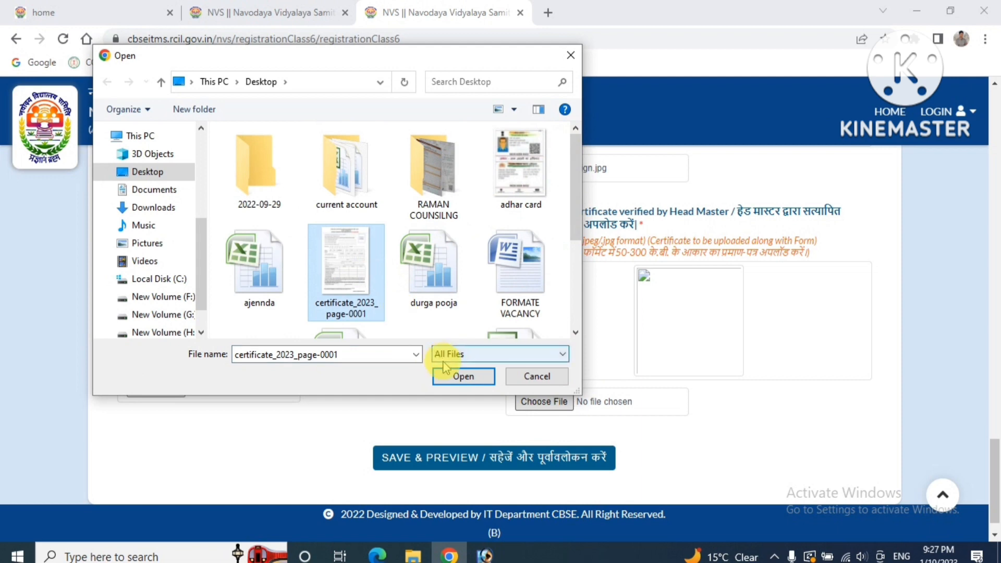
click(449, 376)
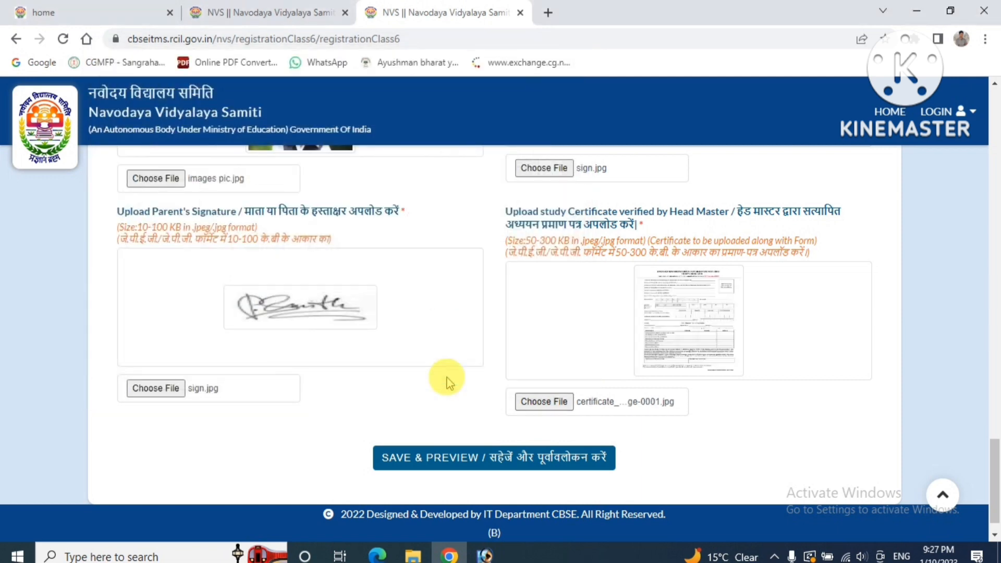
Save & preview the form and scroll down to the four uploaded images and FINAL SUBMIT
click(449, 462)
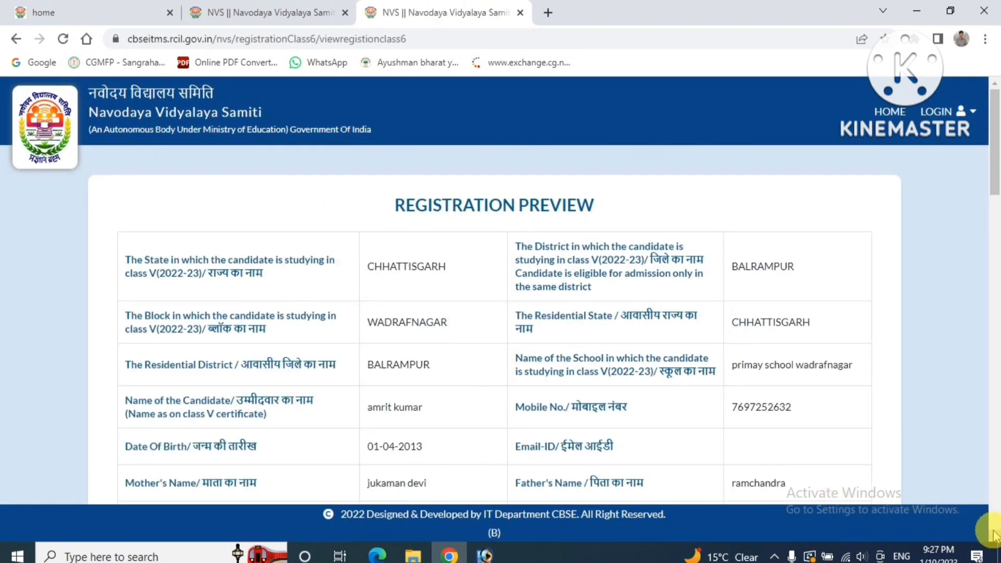
scroll(994, 534, down, 1)
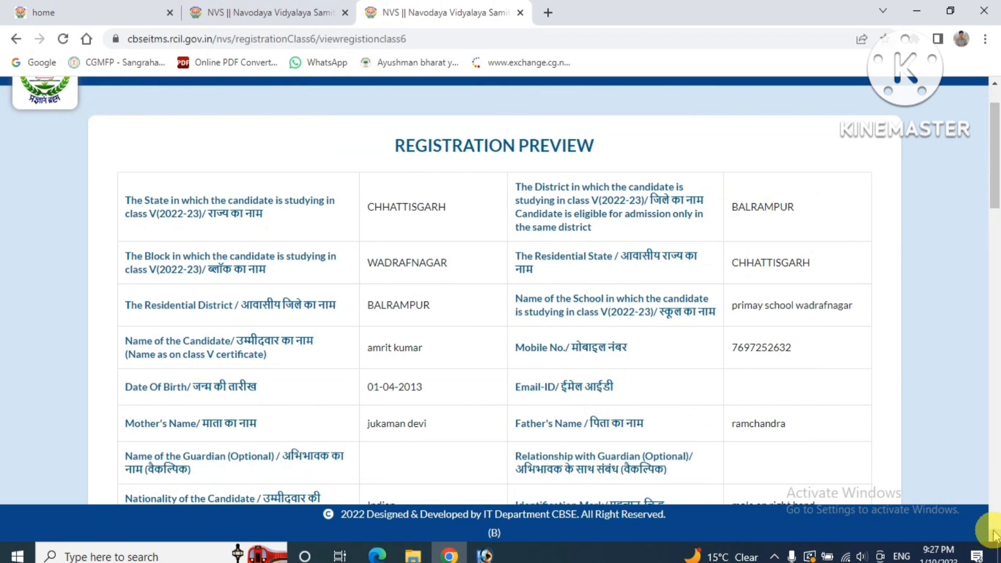
scroll(993, 534, down, 5)
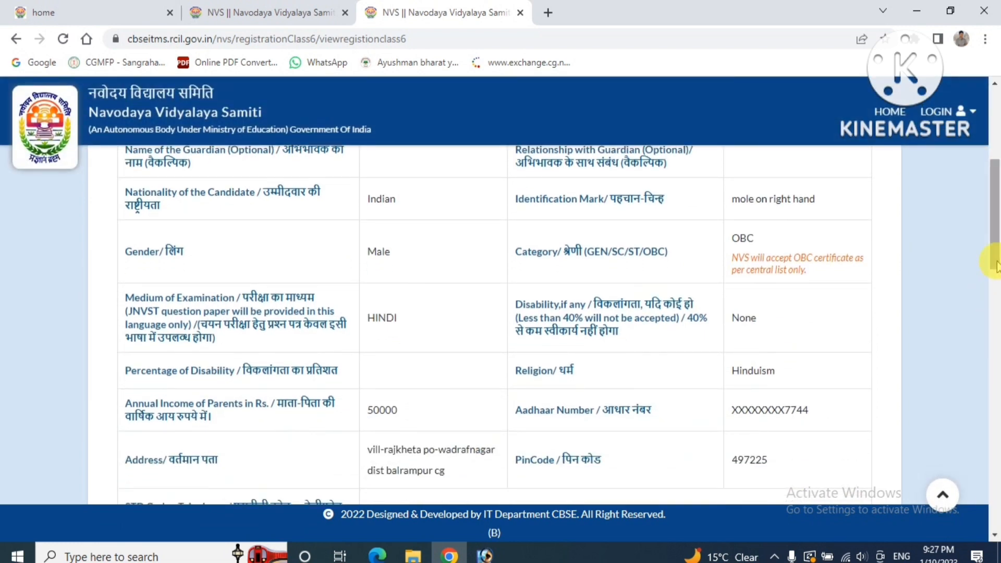
drag(993, 263, 975, 479)
scroll(974, 482, down, 4)
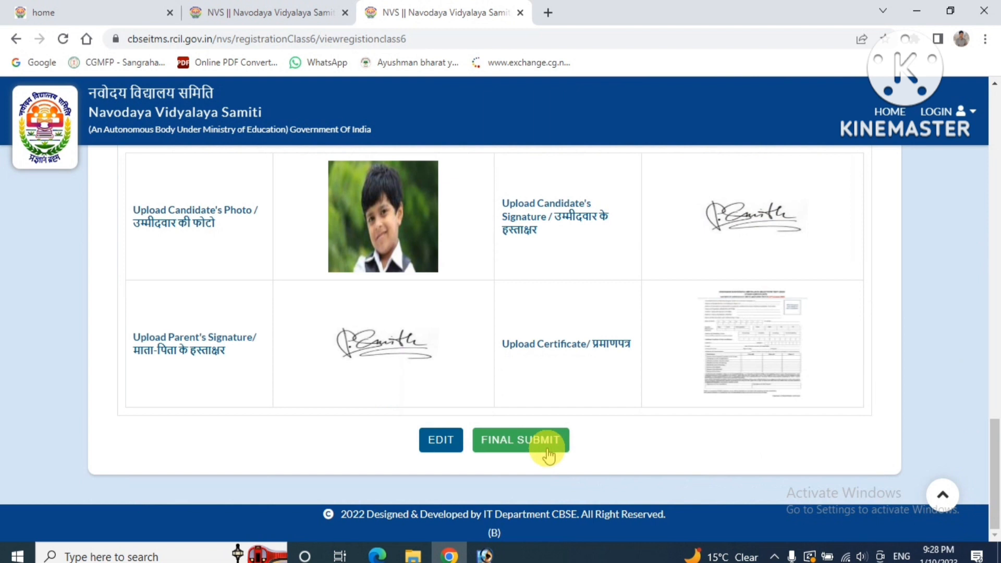
drag(592, 386, 440, 277)
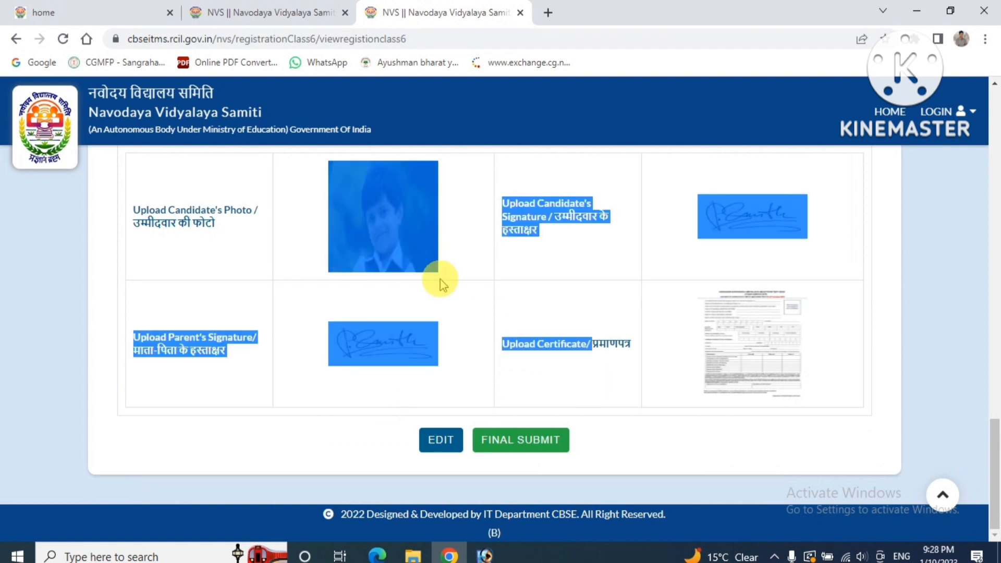
Switch back to the navodaya.gov.in home page showing the Class VI admission notice popup
click(124, 9)
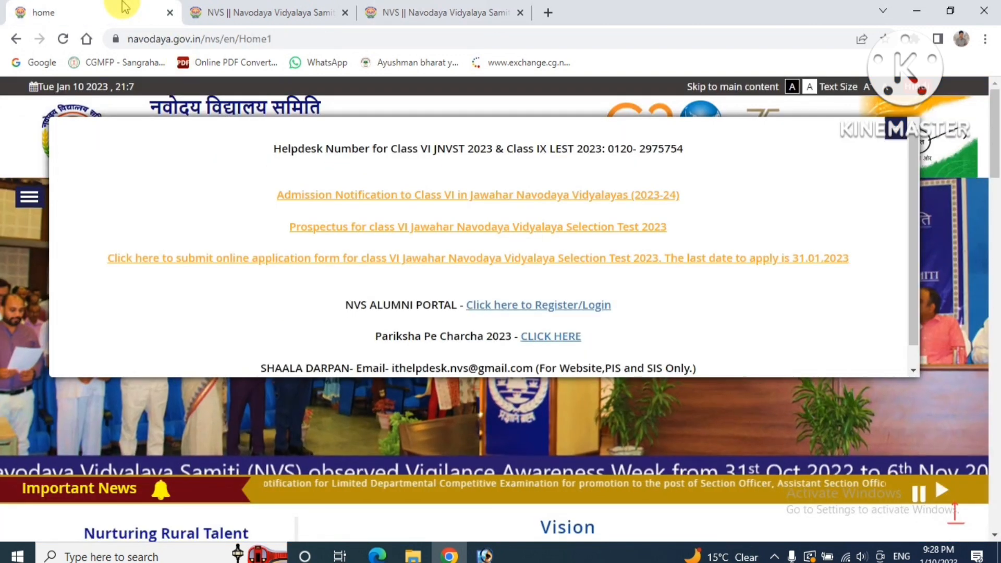